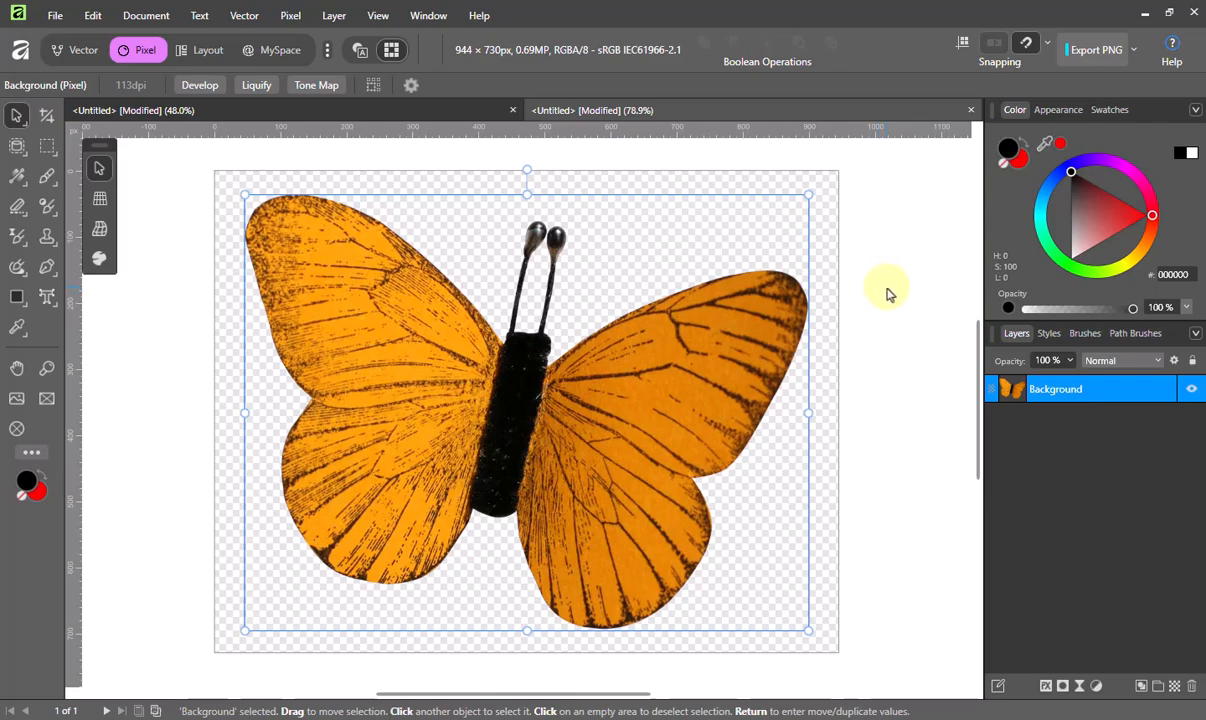
Add an outer shadow to the butterfly layer with an 8.1 px offset, 5 px radius and 68% opacity
{"action": "left_click", "coordinate": [1046, 688]}
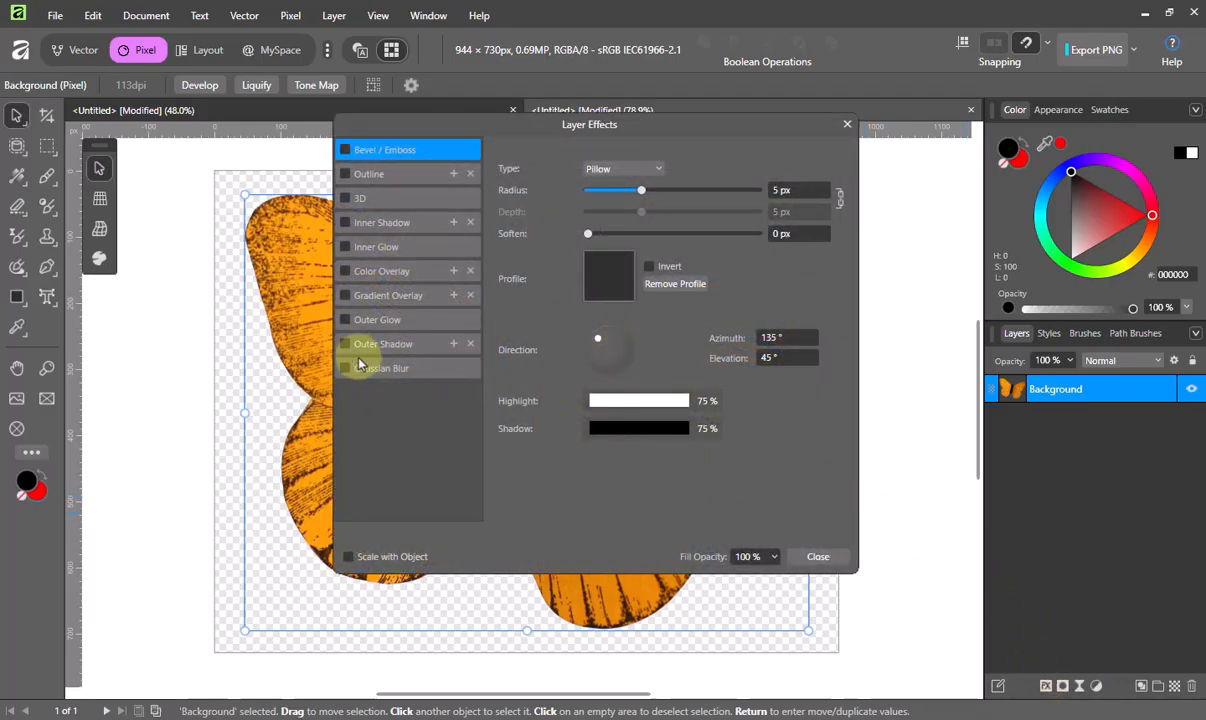
{"action": "left_click", "coordinate": [383, 344]}
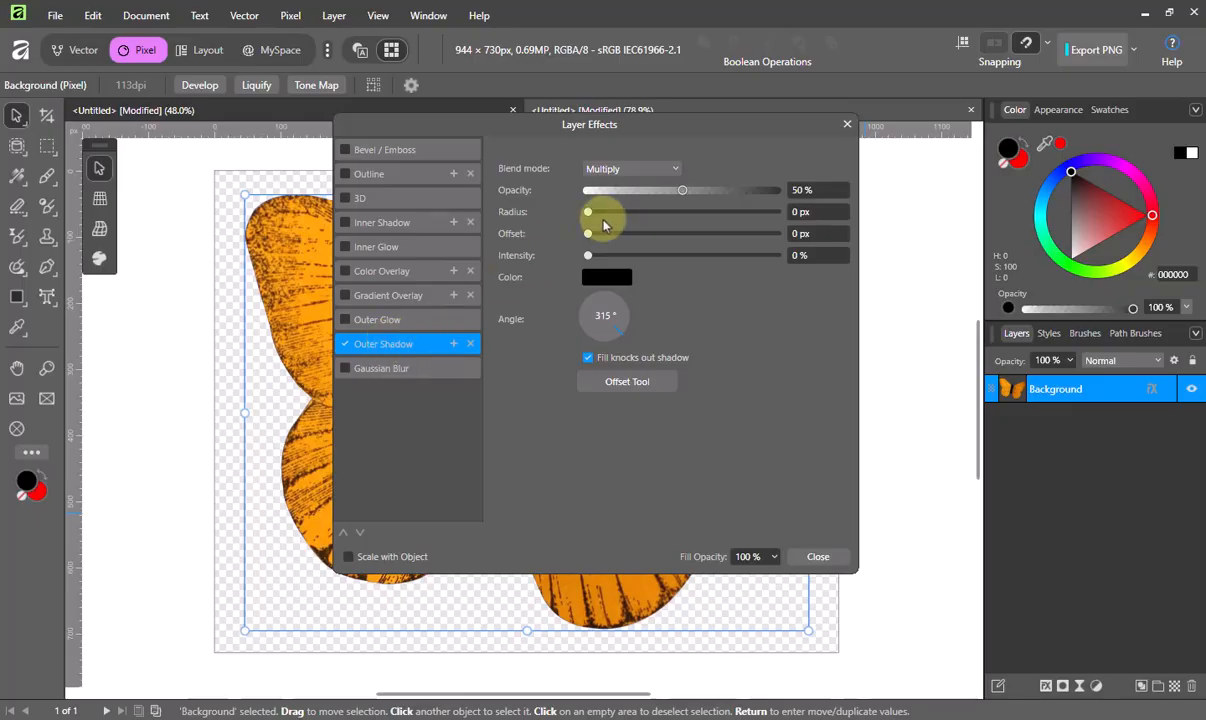
{"action": "left_click_drag", "start_coordinate": [590, 234], "coordinate": [660, 234]}
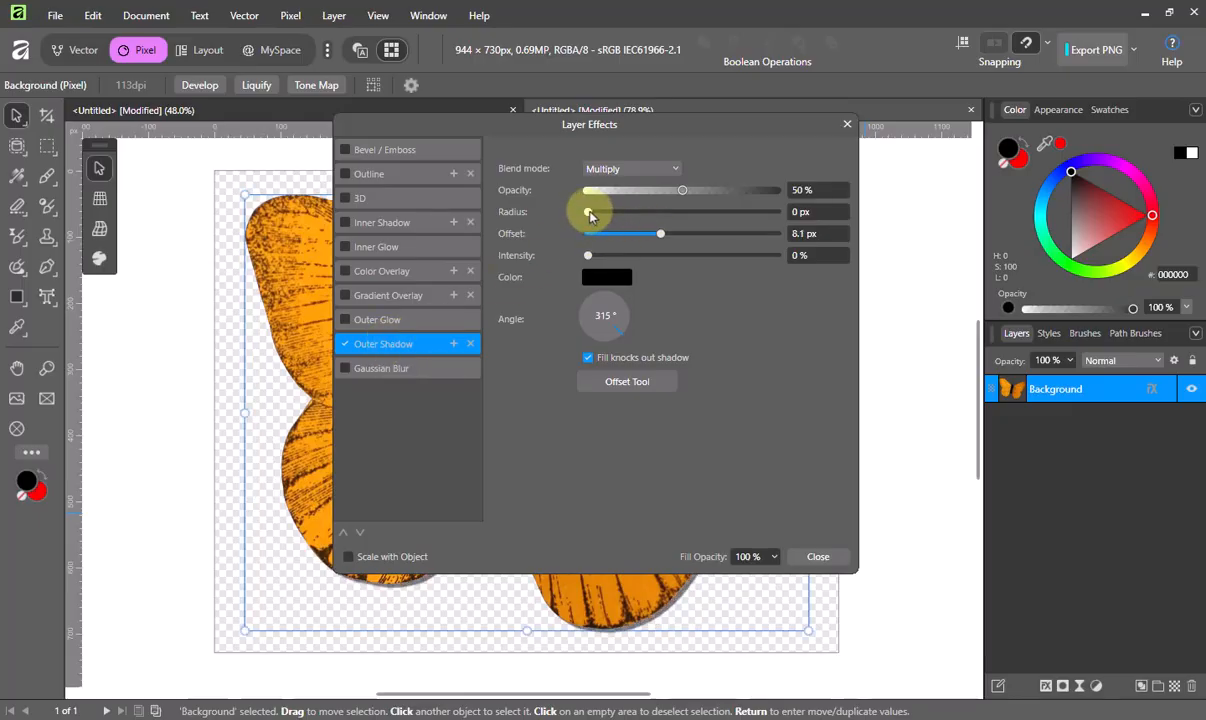
{"action": "left_click_drag", "start_coordinate": [590, 215], "coordinate": [646, 212]}
{"action": "left_click_drag", "start_coordinate": [673, 121], "coordinate": [1026, 148]}
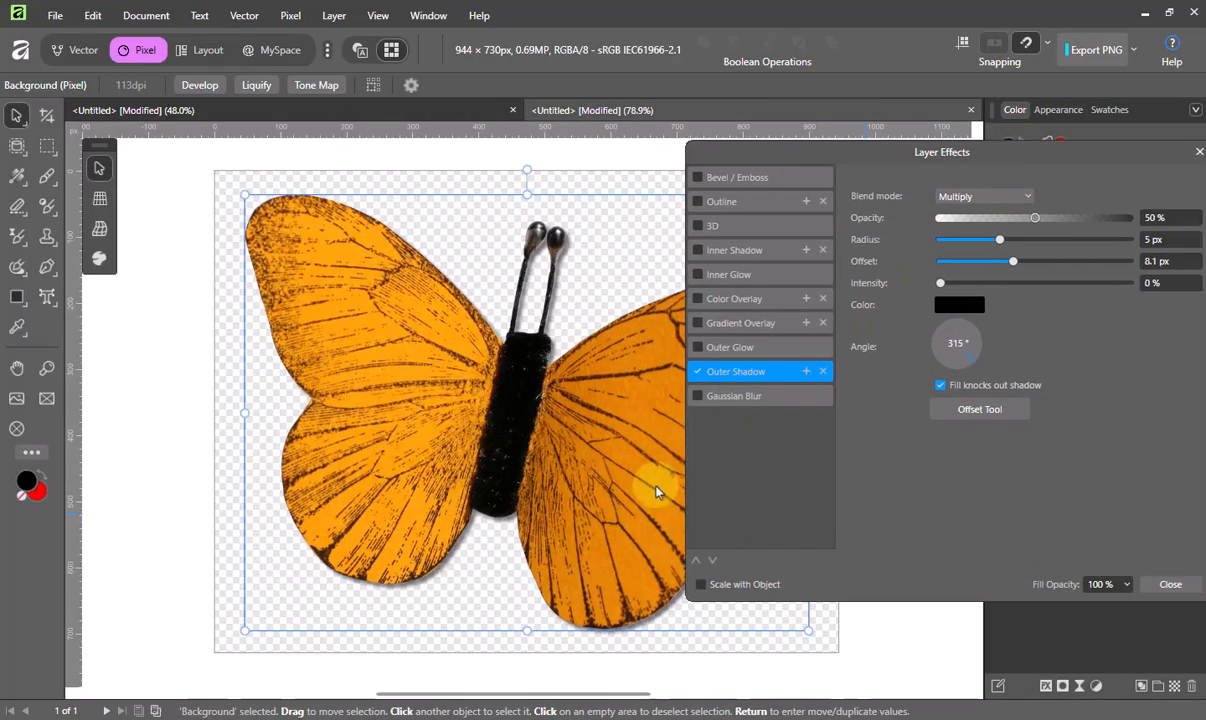
{"action": "left_click_drag", "start_coordinate": [1035, 217], "coordinate": [1069, 217]}
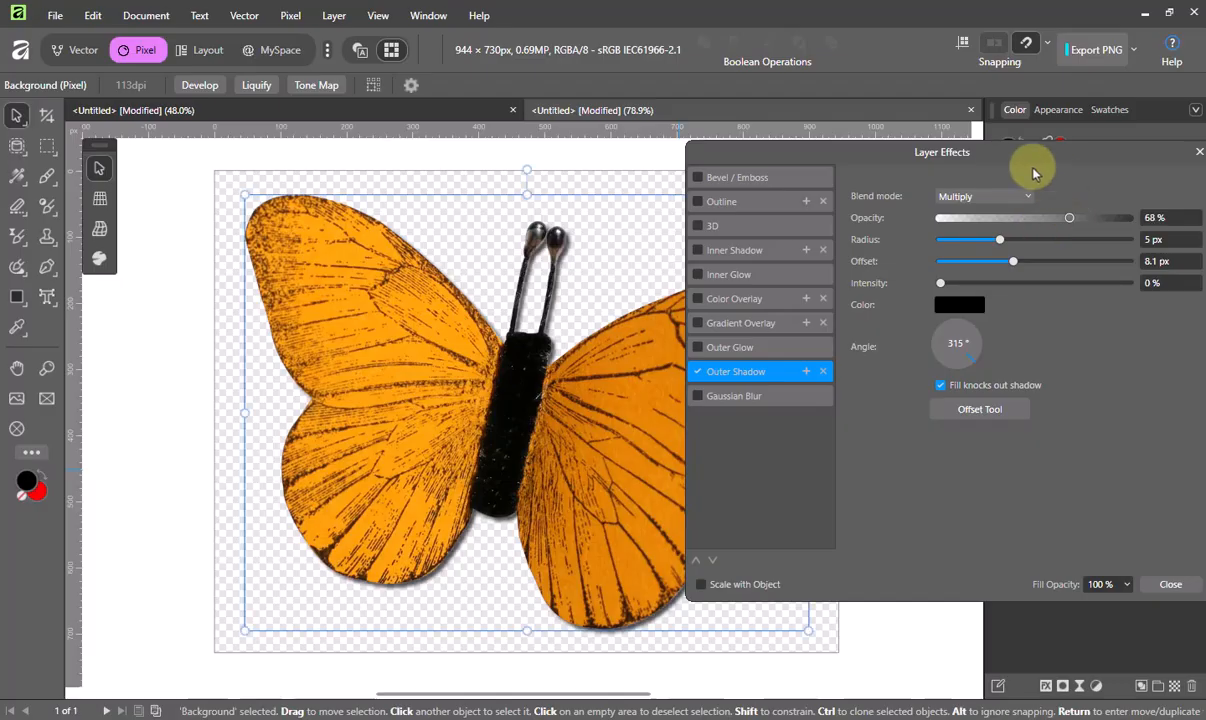
{"action": "left_click", "coordinate": [1170, 584]}
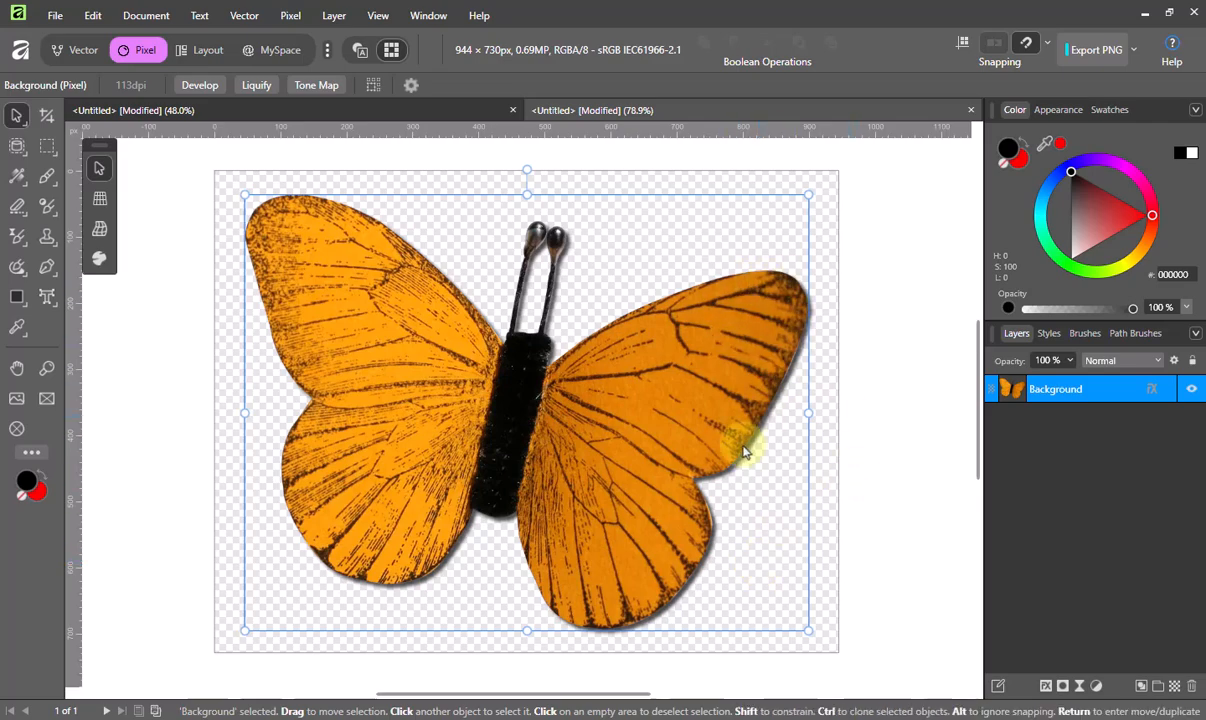
Turn off the outer shadow effect on the butterfly layer
{"action": "left_click", "coordinate": [1152, 397]}
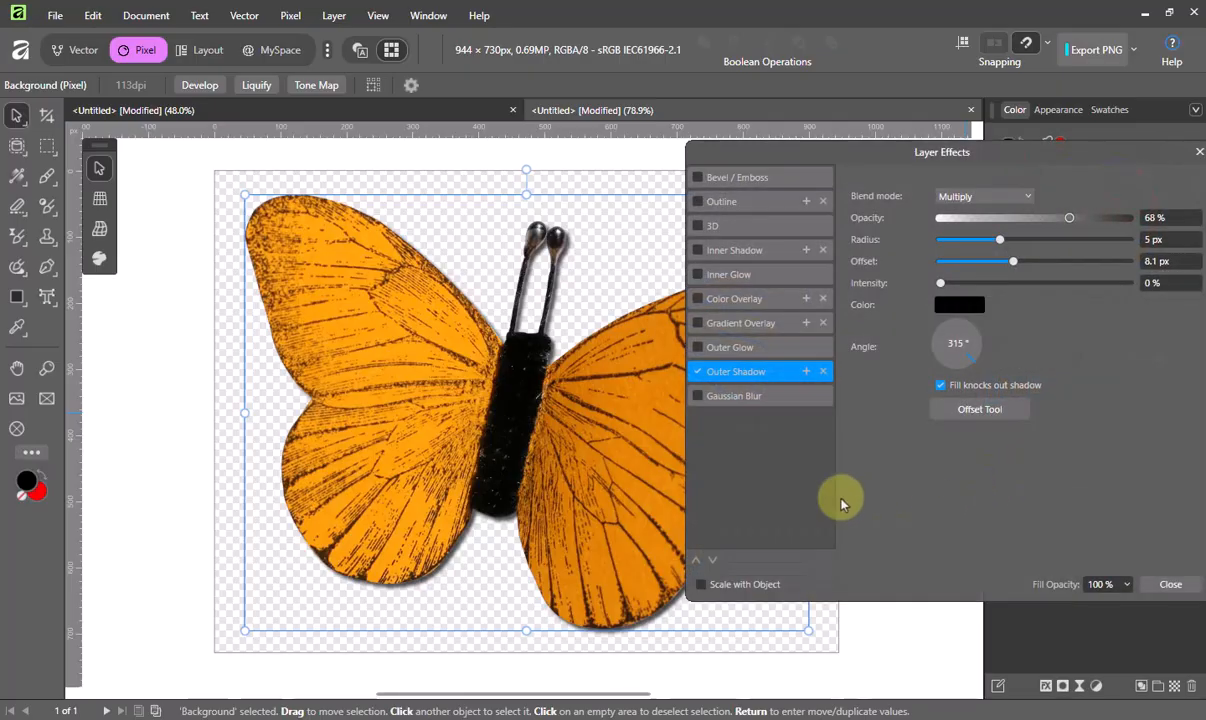
{"action": "left_click", "coordinate": [698, 372]}
{"action": "left_click", "coordinate": [1170, 584]}
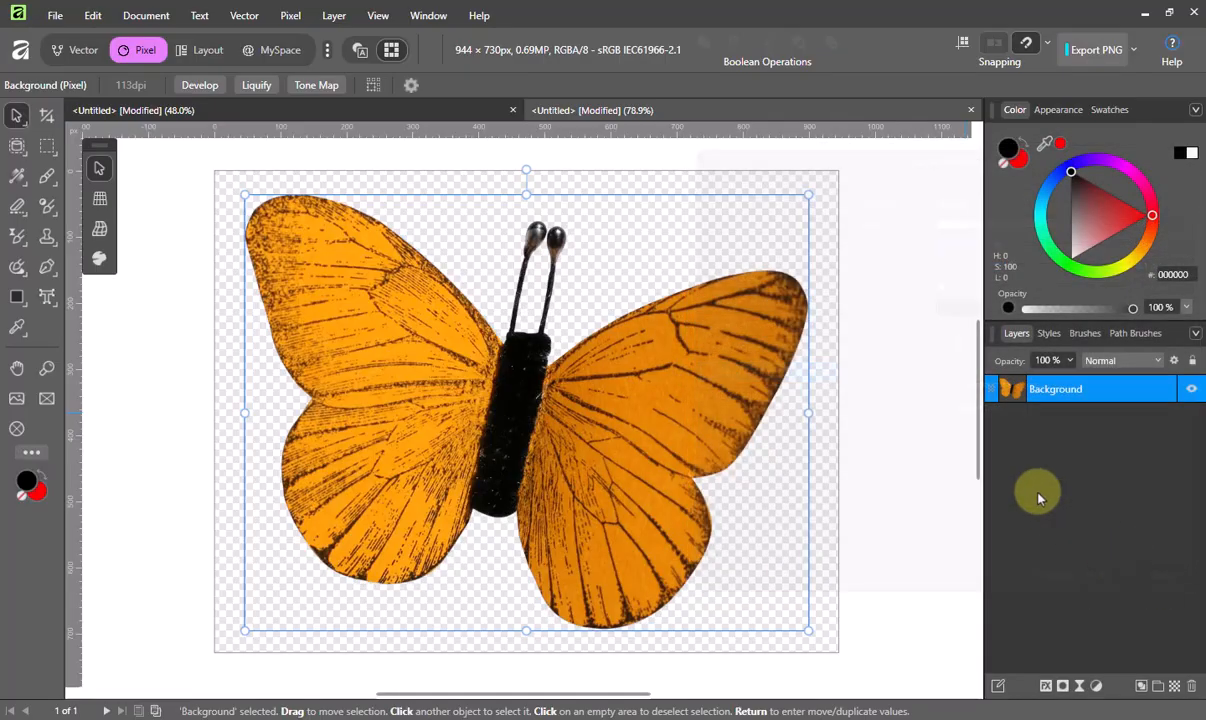
Duplicate the butterfly layer, hide the upper copy and select the lower one
{"action": "right_click", "coordinate": [1038, 400]}
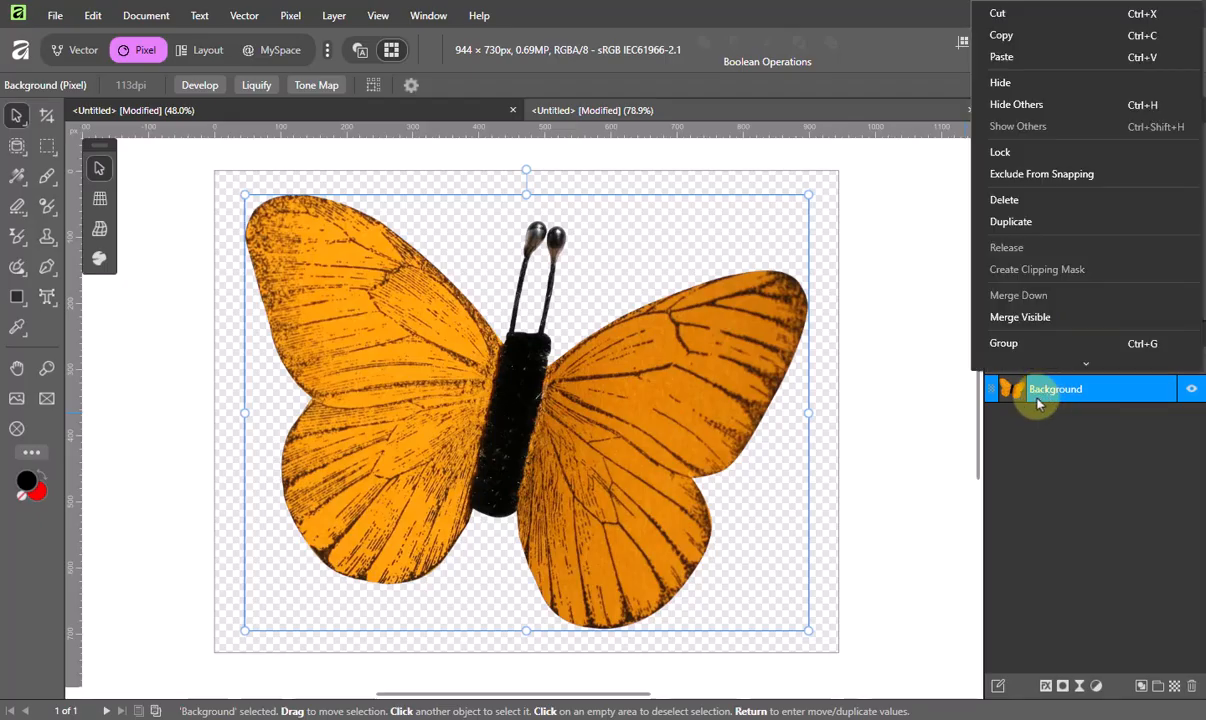
{"action": "left_click", "coordinate": [1012, 222]}
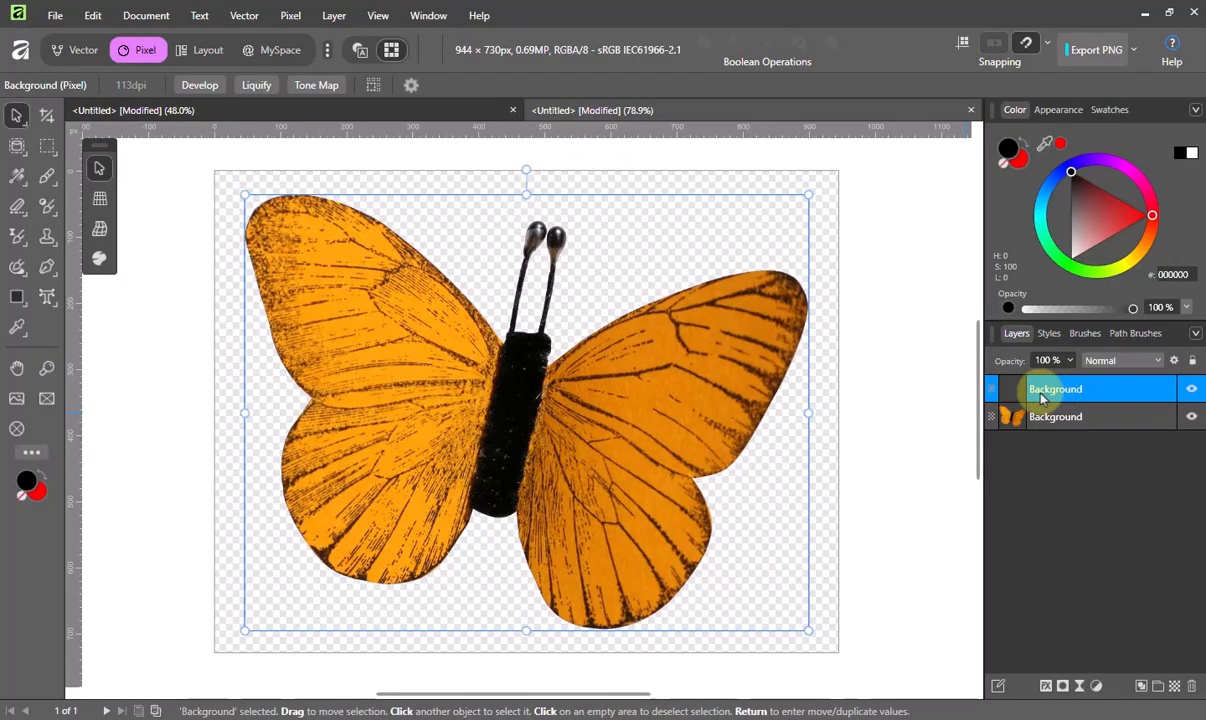
{"action": "left_click", "coordinate": [1040, 417]}
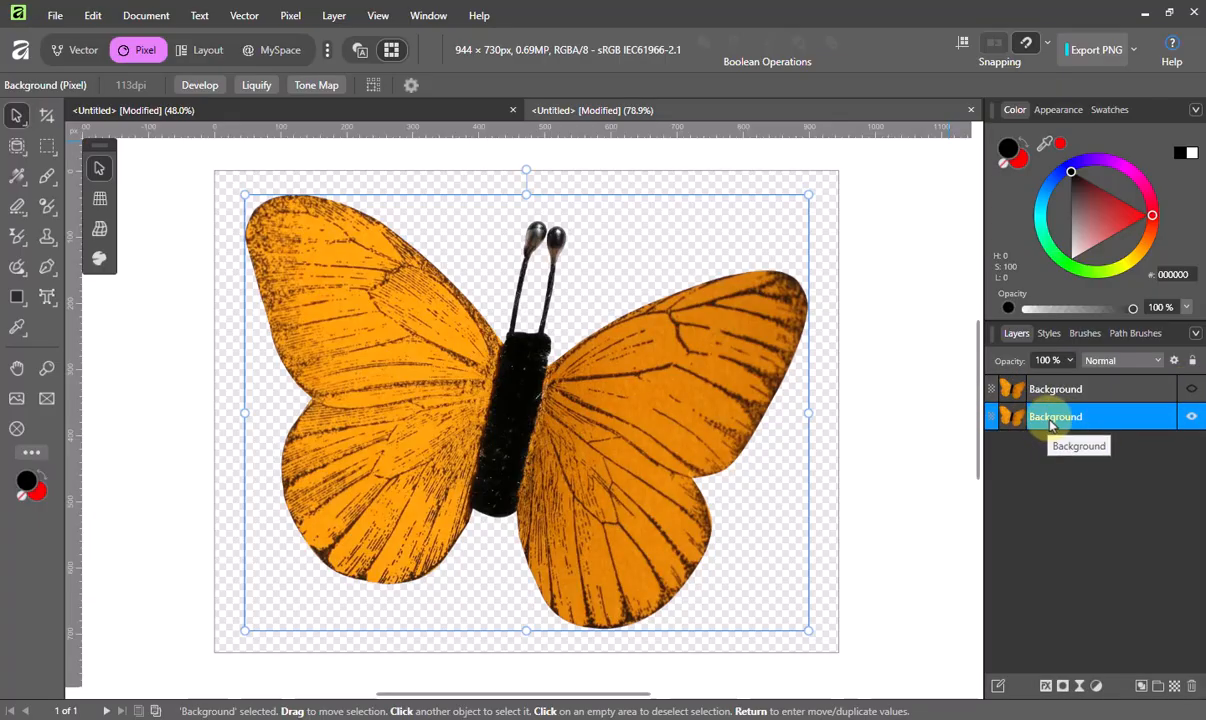
Enable the outer shadow on the lower butterfly layer with an offset of 11.2 px and a radius of 9.6 px
{"action": "left_click", "coordinate": [1046, 686]}
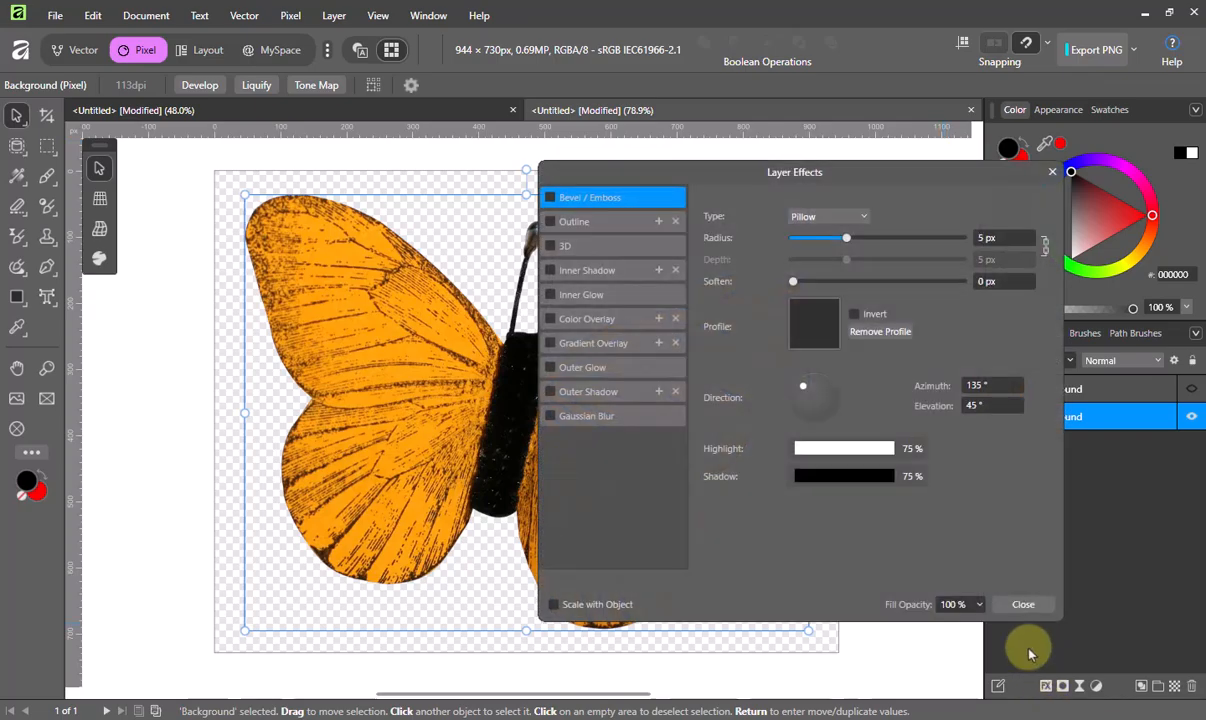
{"action": "left_click", "coordinate": [550, 391]}
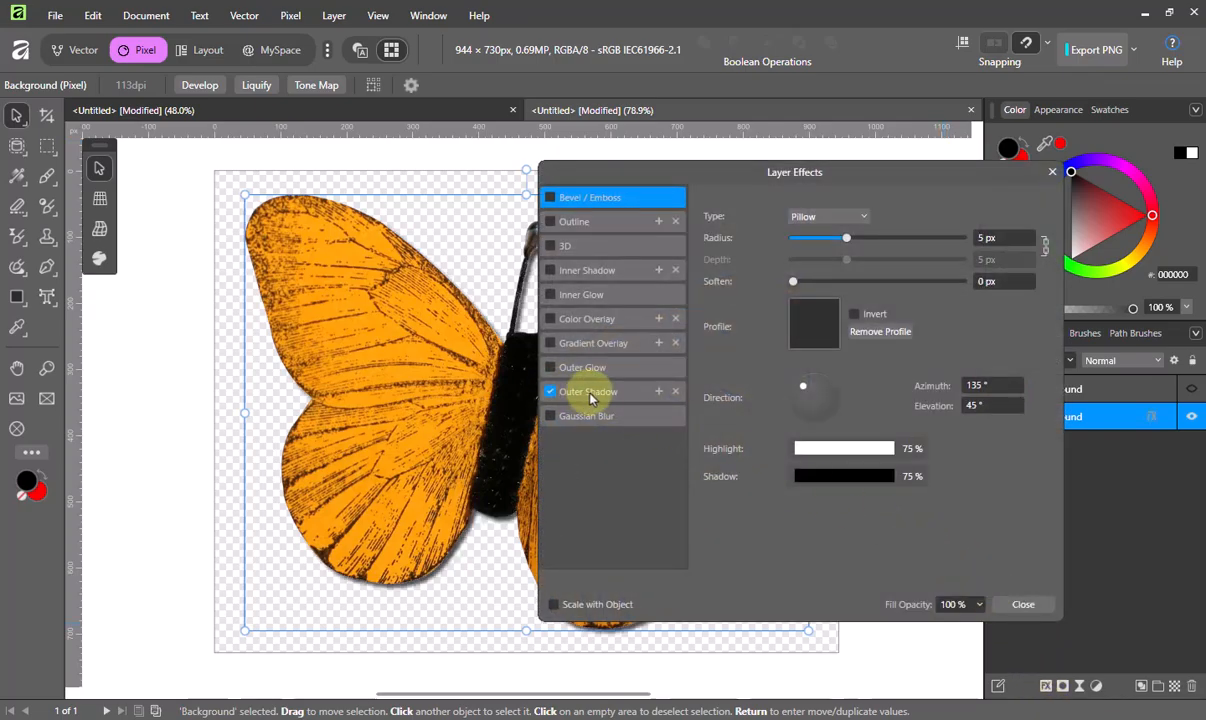
{"action": "left_click_drag", "start_coordinate": [760, 175], "coordinate": [914, 178]}
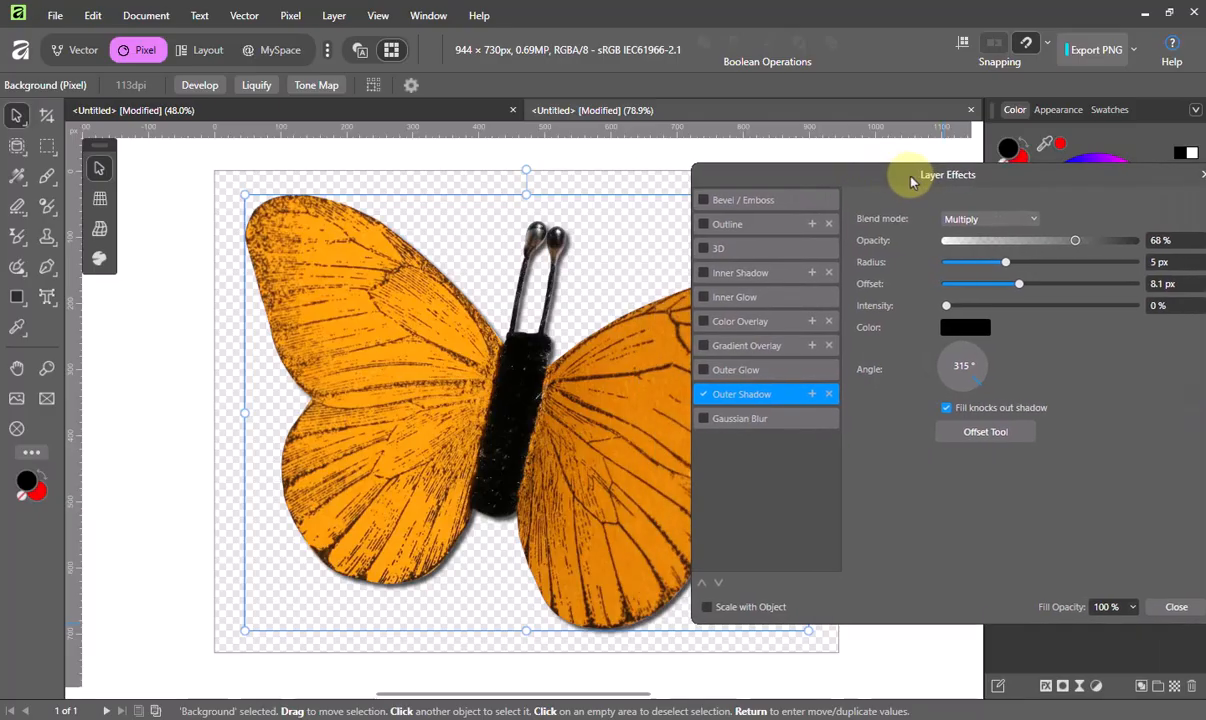
{"action": "left_click_drag", "start_coordinate": [1024, 296], "coordinate": [1036, 268]}
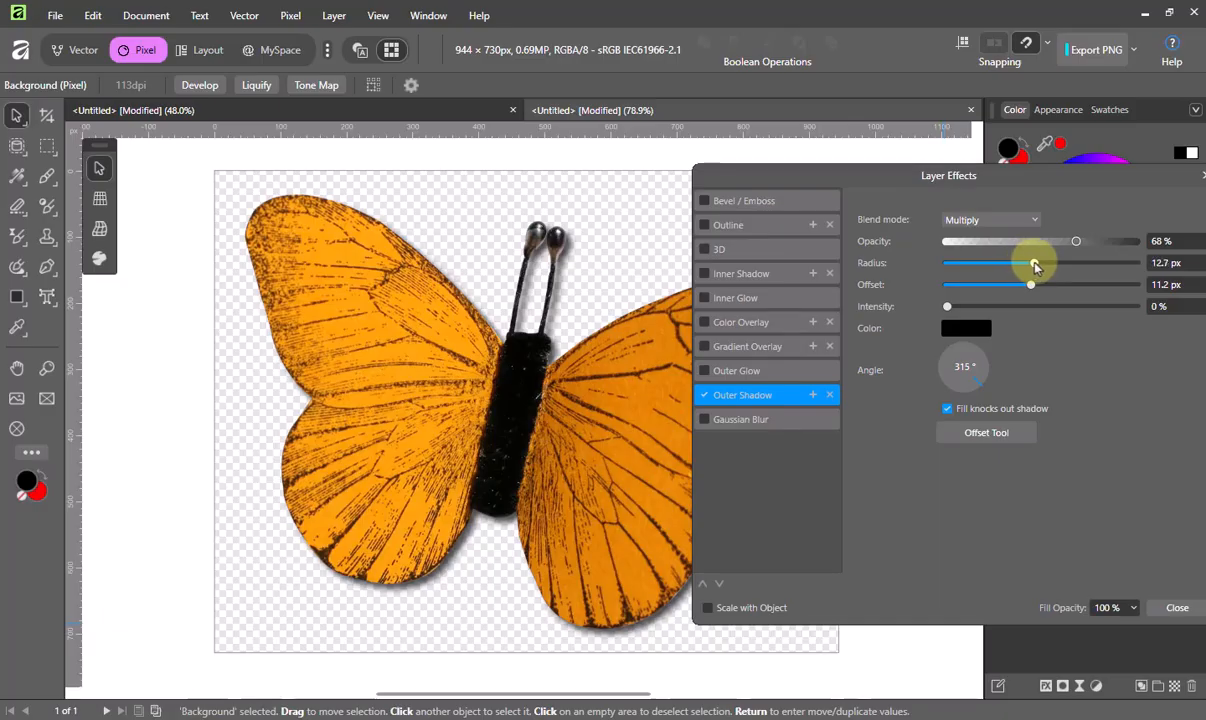
{"action": "left_click_drag", "start_coordinate": [1036, 266], "coordinate": [1026, 268]}
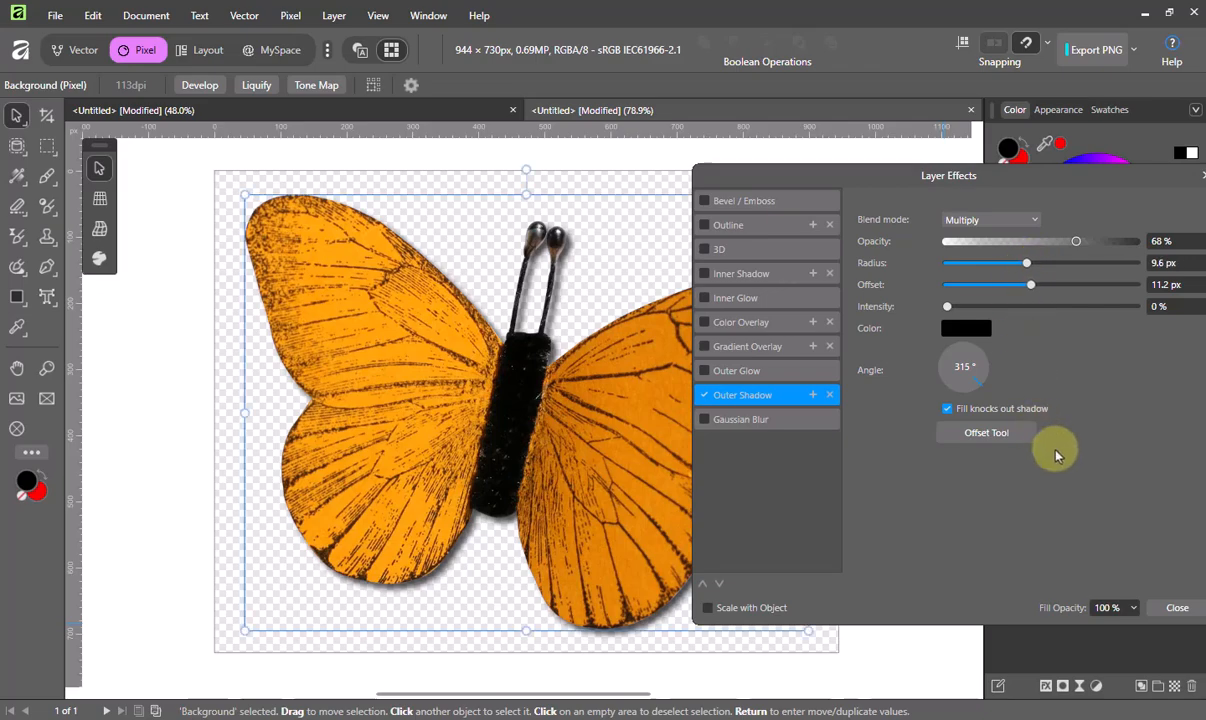
Set the lower butterfly layer's fill opacity to 0% and disable Fill knocks out shadow so only the shadow shows
{"action": "left_click", "coordinate": [1135, 609]}
{"action": "left_click_drag", "start_coordinate": [1137, 628], "coordinate": [997, 646]}
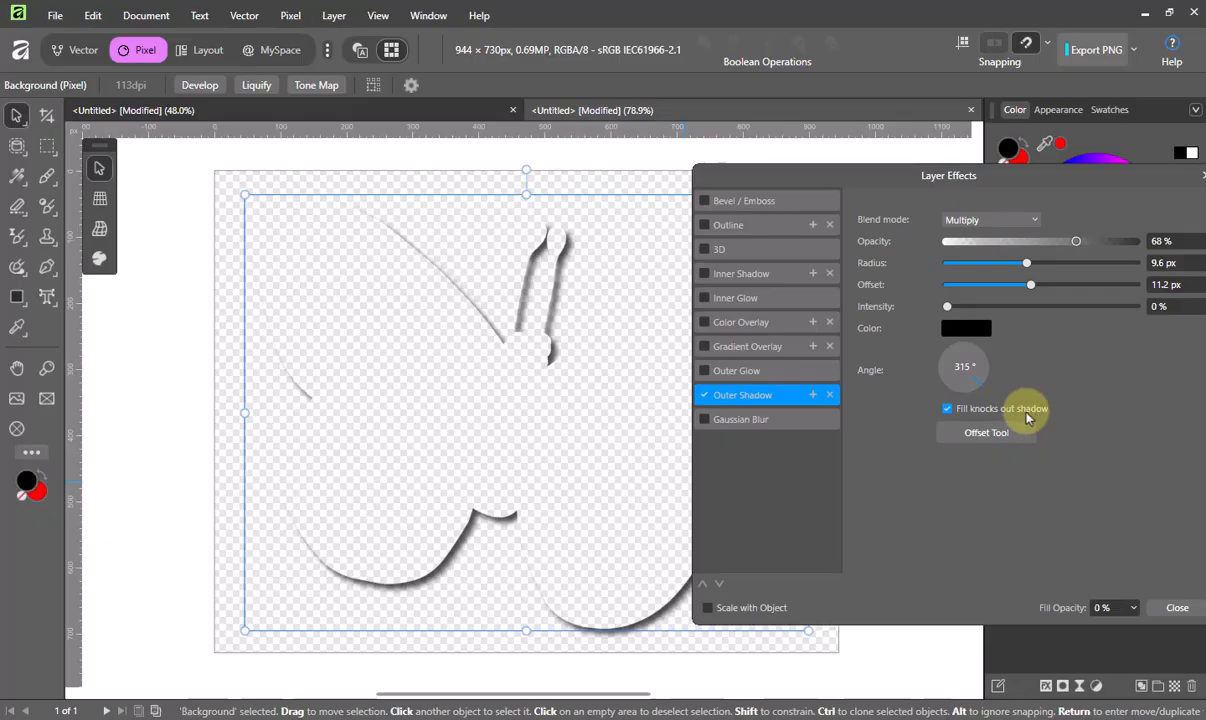
{"action": "left_click", "coordinate": [947, 410]}
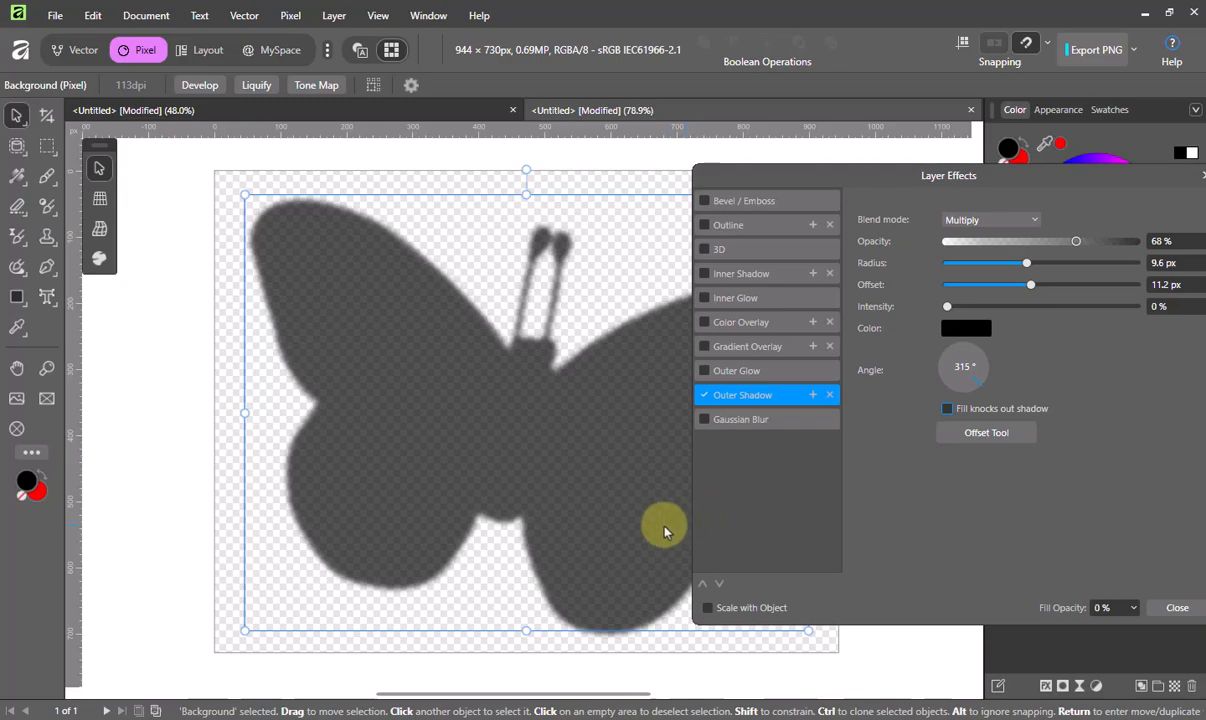
{"action": "left_click", "coordinate": [1177, 609]}
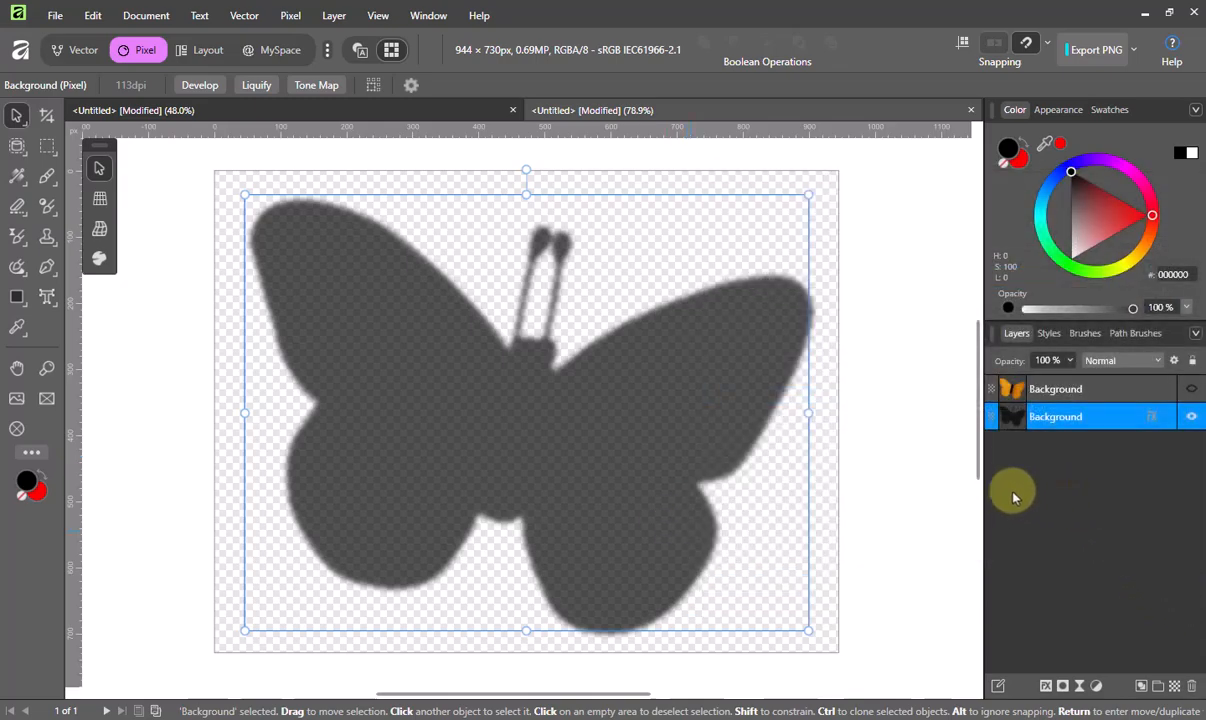
Show the upper butterfly layer, then rotate the shadow layer slightly clockwise and shift it a little downward
{"action": "left_click", "coordinate": [1191, 388]}
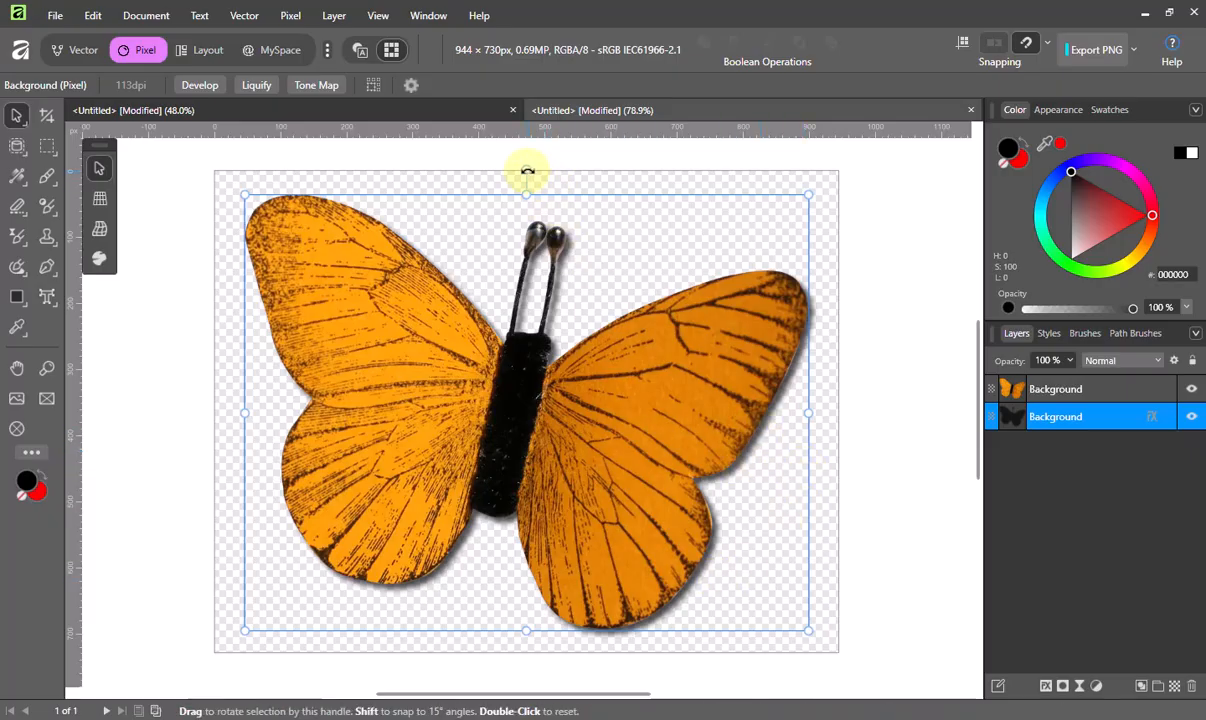
{"action": "left_click_drag", "start_coordinate": [526, 170], "coordinate": [536, 170]}
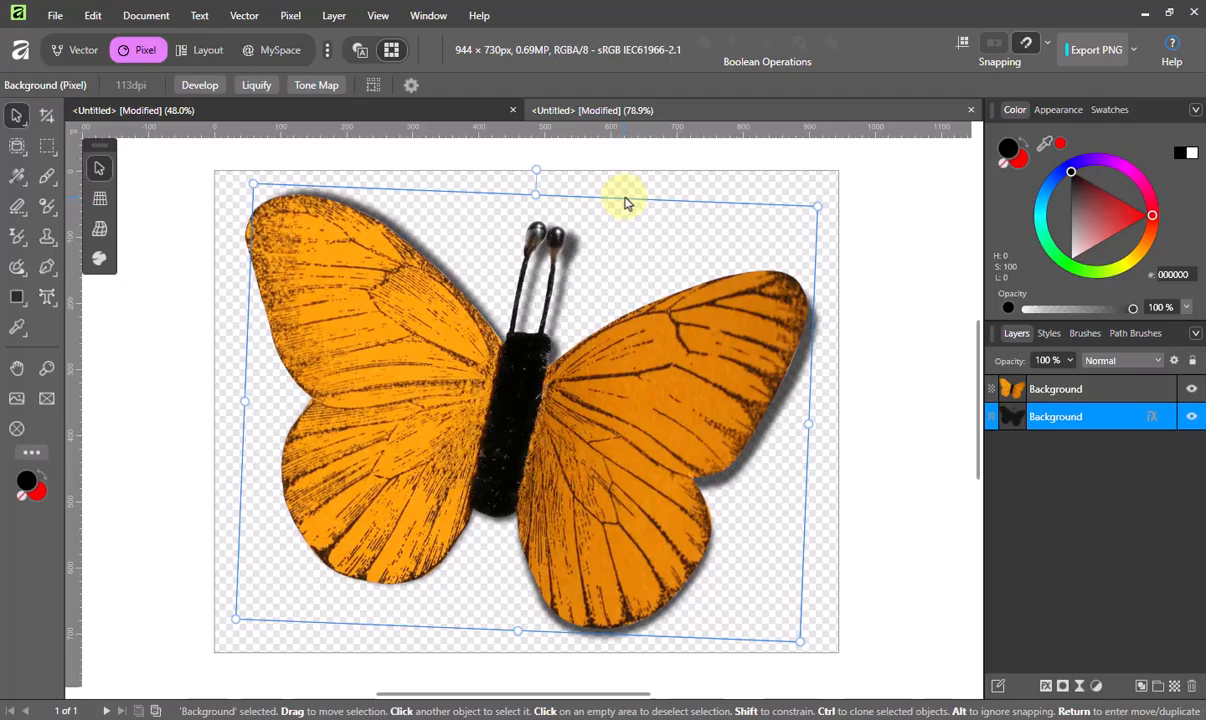
{"action": "mouse_move", "coordinate": [626, 205]}
{"action": "left_mouse_down"}
{"action": "mouse_move", "coordinate": [614, 218]}
{"action": "mouse_move", "coordinate": [621, 206]}
{"action": "left_mouse_up"}
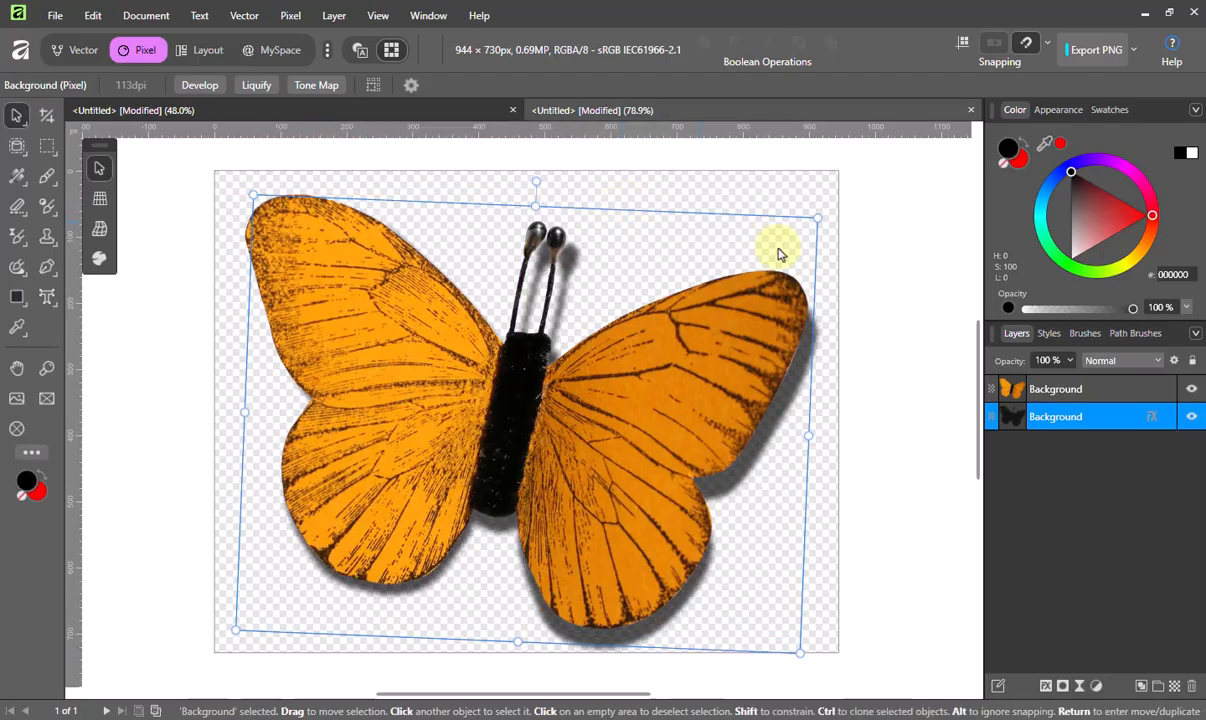
{"action": "left_click", "coordinate": [1070, 361]}
{"action": "mouse_move", "coordinate": [1069, 385]}
{"action": "left_mouse_down"}
{"action": "mouse_move", "coordinate": [1031, 389]}
{"action": "mouse_move", "coordinate": [1075, 383]}
{"action": "left_mouse_up"}
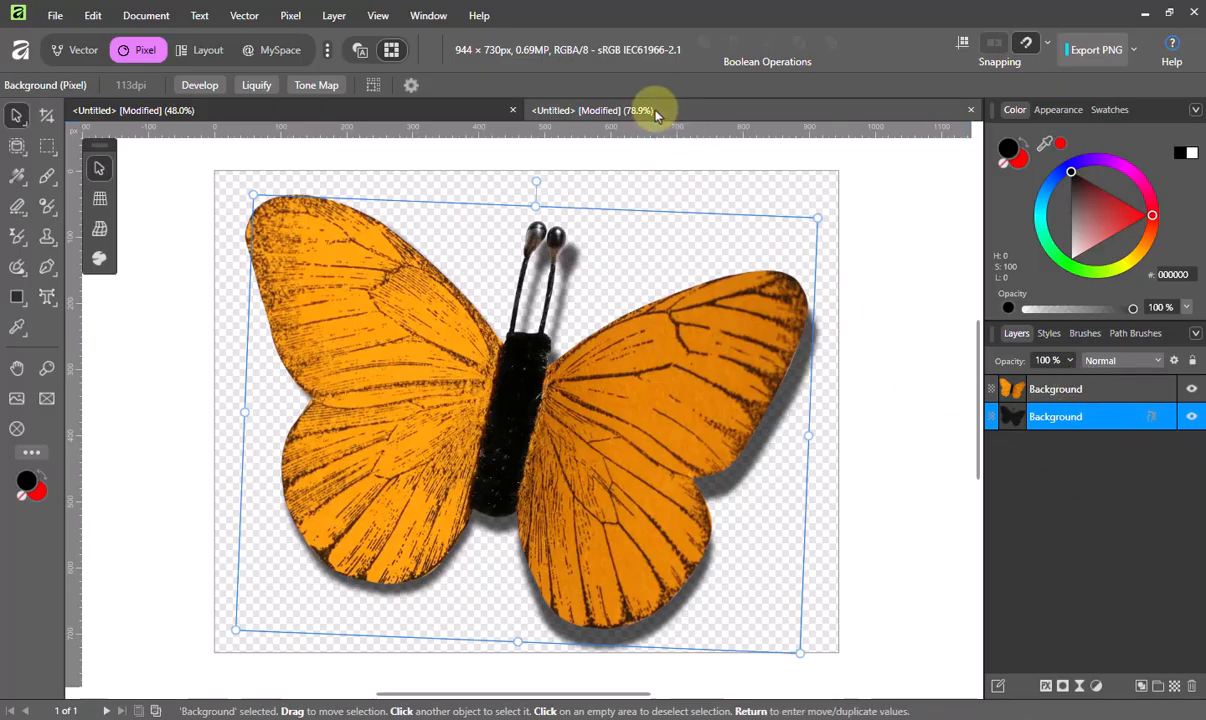
In the document with the red leaves, scale the leaf layer down proportionally and centre it horizontally on the canvas
{"action": "left_click", "coordinate": [463, 112]}
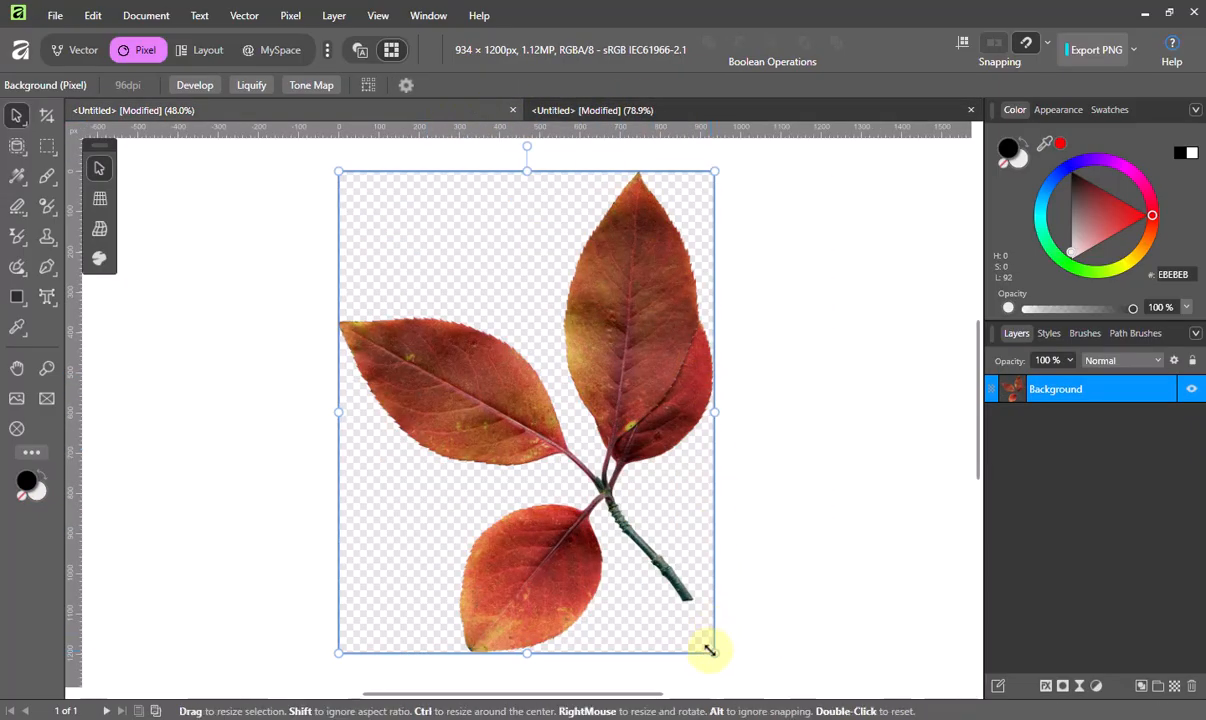
{"action": "left_click_drag", "start_coordinate": [713, 651], "coordinate": [675, 602]}
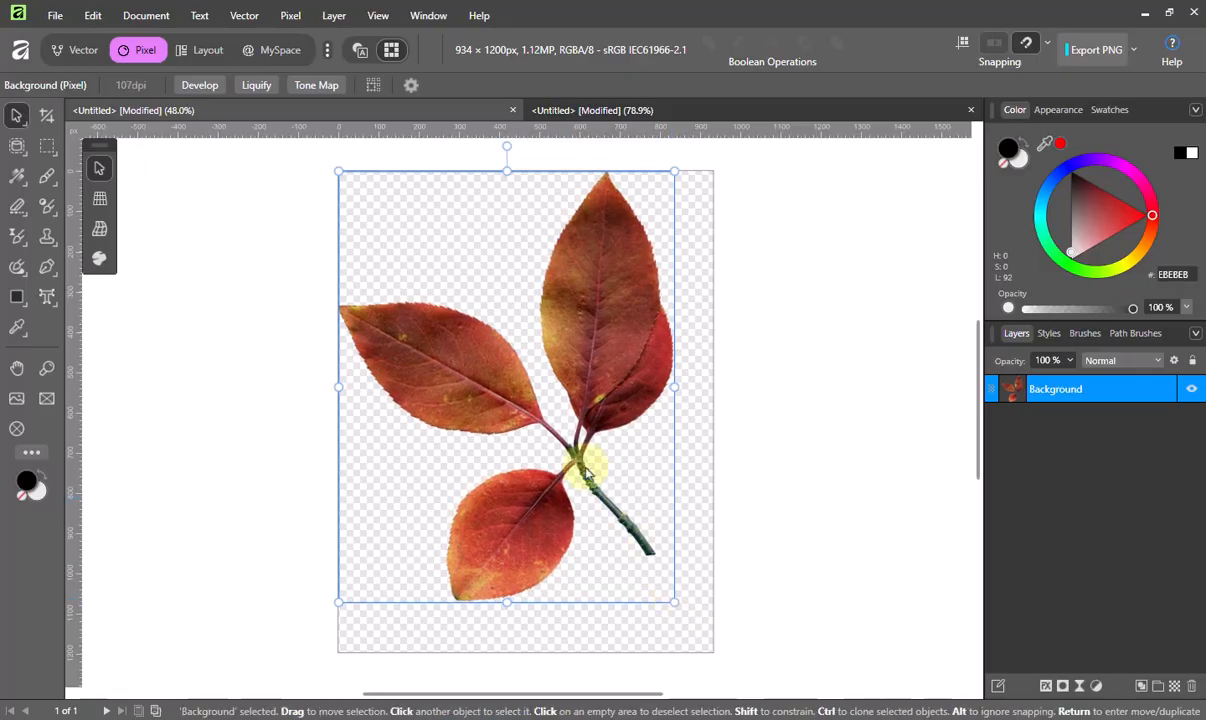
{"action": "left_click_drag", "start_coordinate": [508, 387], "coordinate": [528, 395]}
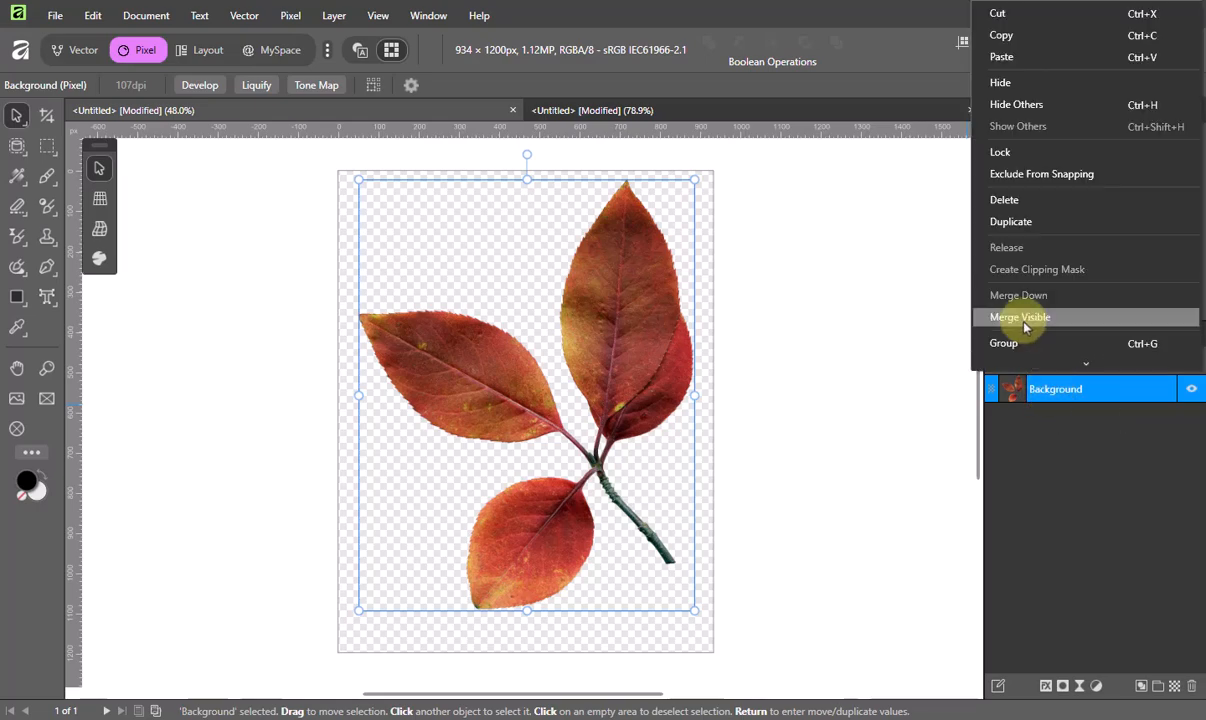
Duplicate the leaf layer, hide the upper copy and select the lower one
{"action": "left_click", "coordinate": [1015, 223]}
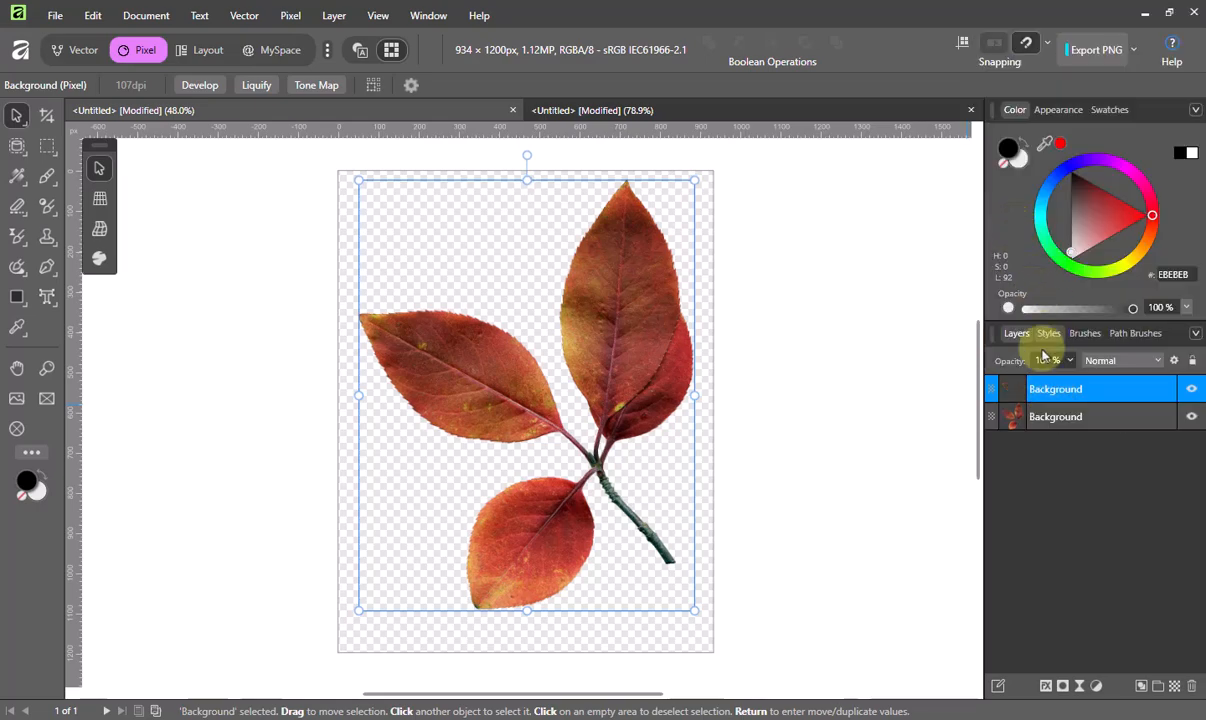
{"action": "left_click", "coordinate": [1192, 393]}
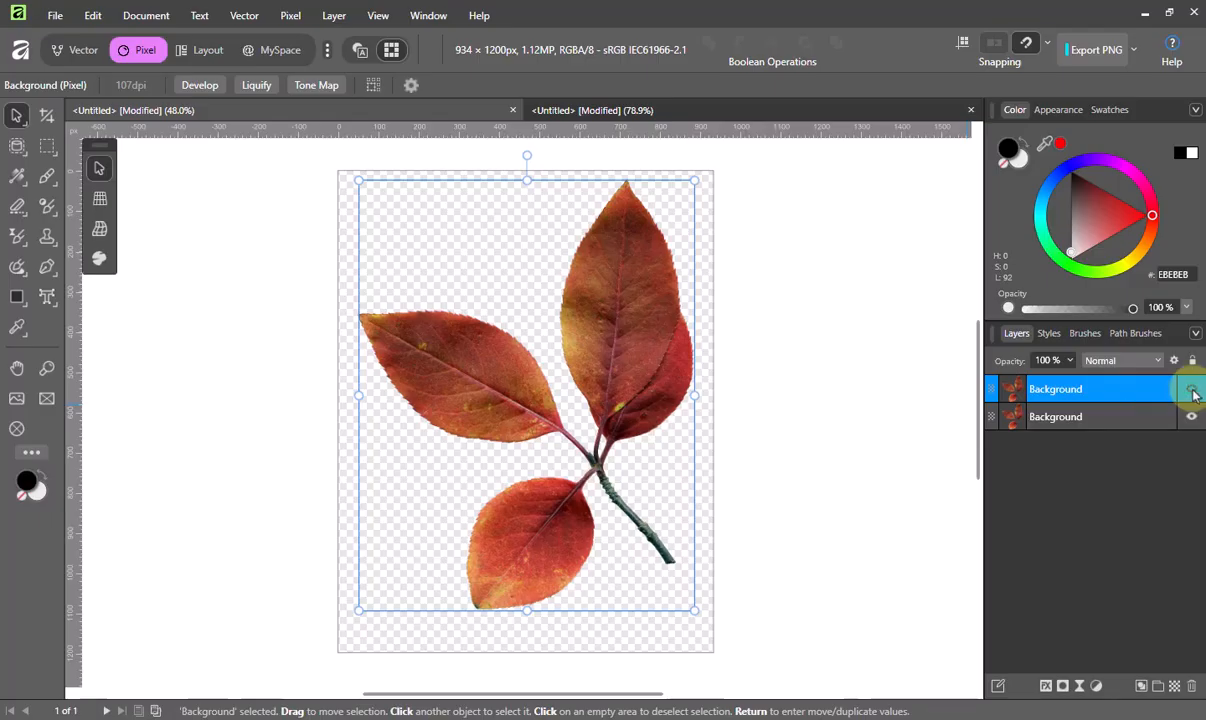
{"action": "left_click", "coordinate": [1046, 421]}
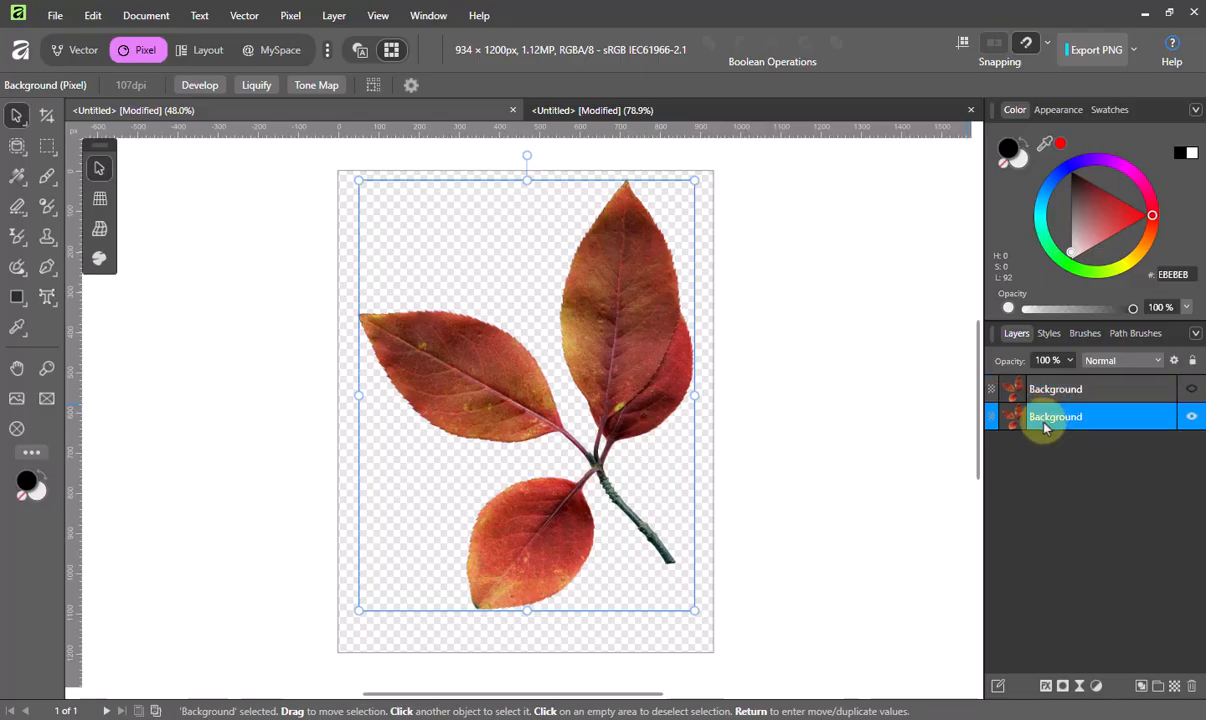
Add an outer shadow to the lower leaf layer with a 14.6 px offset, 11.9 px radius and 52% opacity
{"action": "left_click", "coordinate": [1046, 685]}
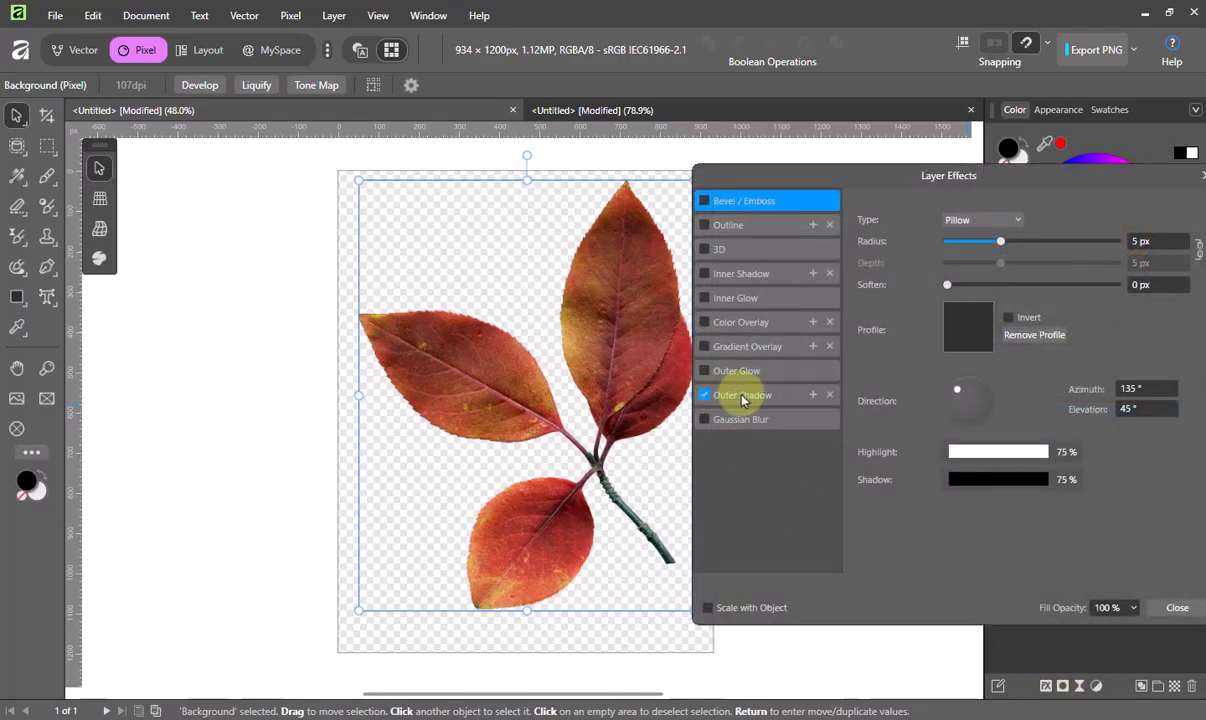
{"action": "left_click", "coordinate": [770, 399]}
{"action": "mouse_move", "coordinate": [949, 287]}
{"action": "left_mouse_down"}
{"action": "mouse_move", "coordinate": [1044, 296]}
{"action": "mouse_move", "coordinate": [1035, 291]}
{"action": "left_mouse_up"}
{"action": "left_click_drag", "start_coordinate": [948, 263], "coordinate": [1016, 263]}
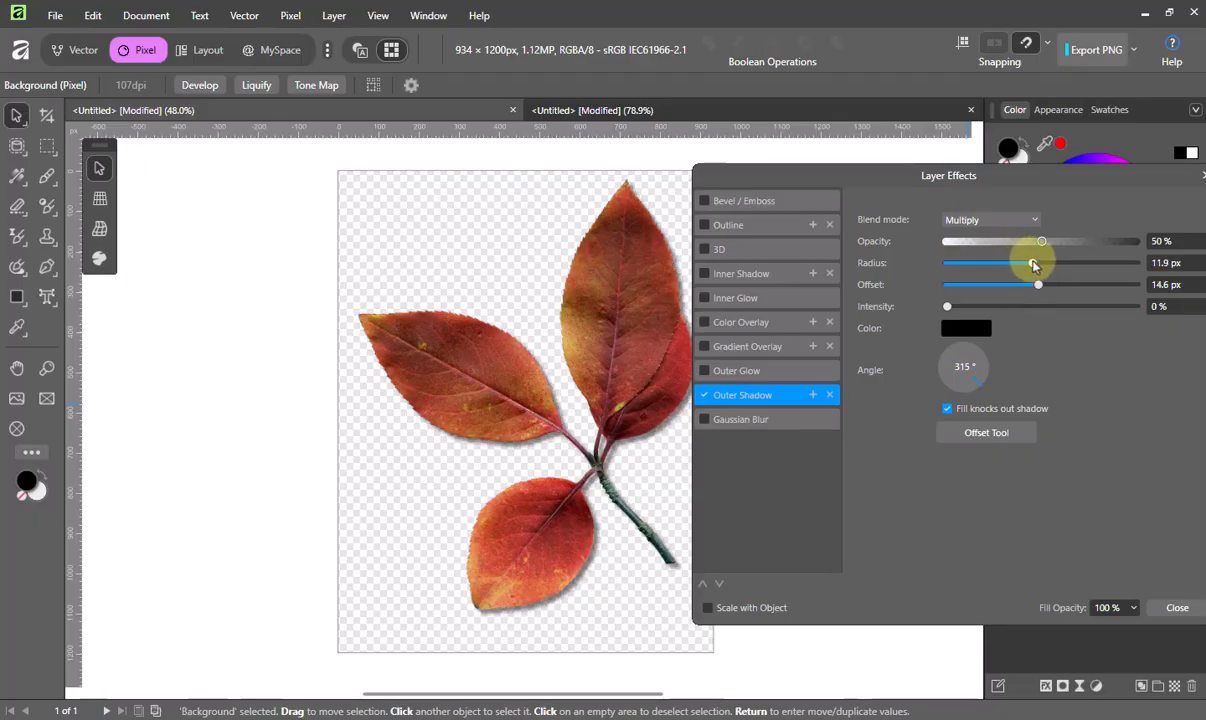
{"action": "left_click_drag", "start_coordinate": [1047, 245], "coordinate": [1047, 247]}
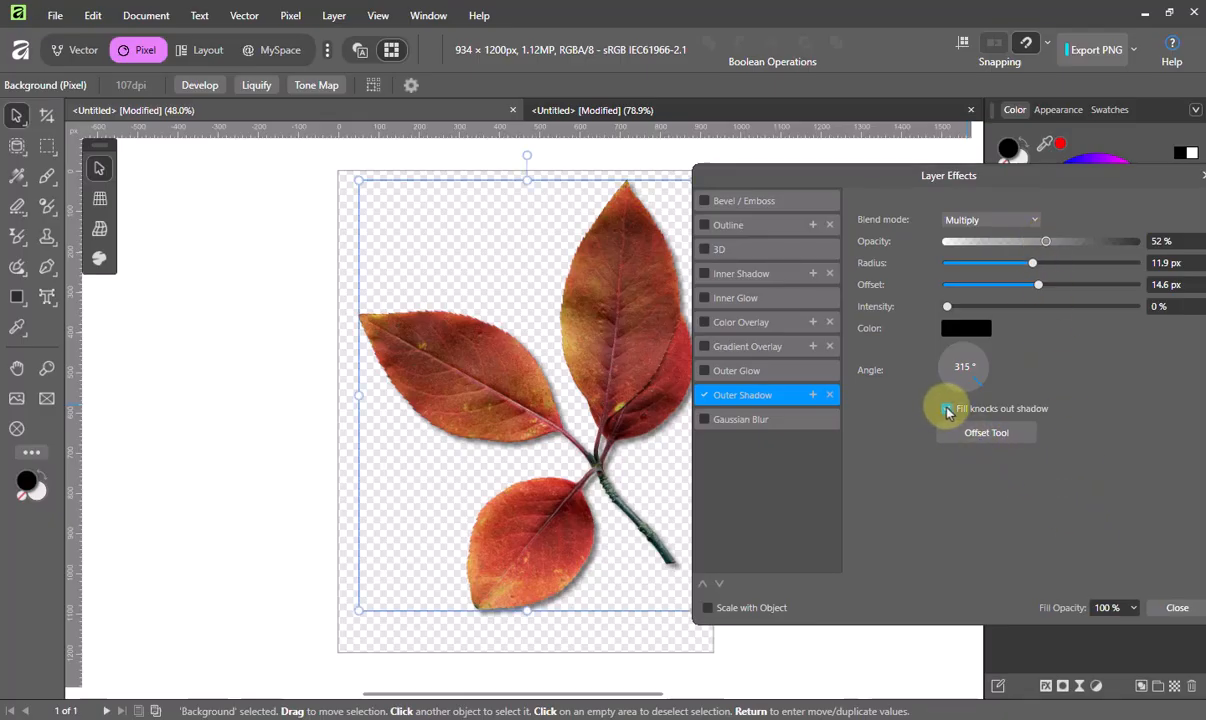
Disable Fill knocks out shadow for the lower leaf layer and set its fill opacity to 0%
{"action": "left_click", "coordinate": [1133, 607]}
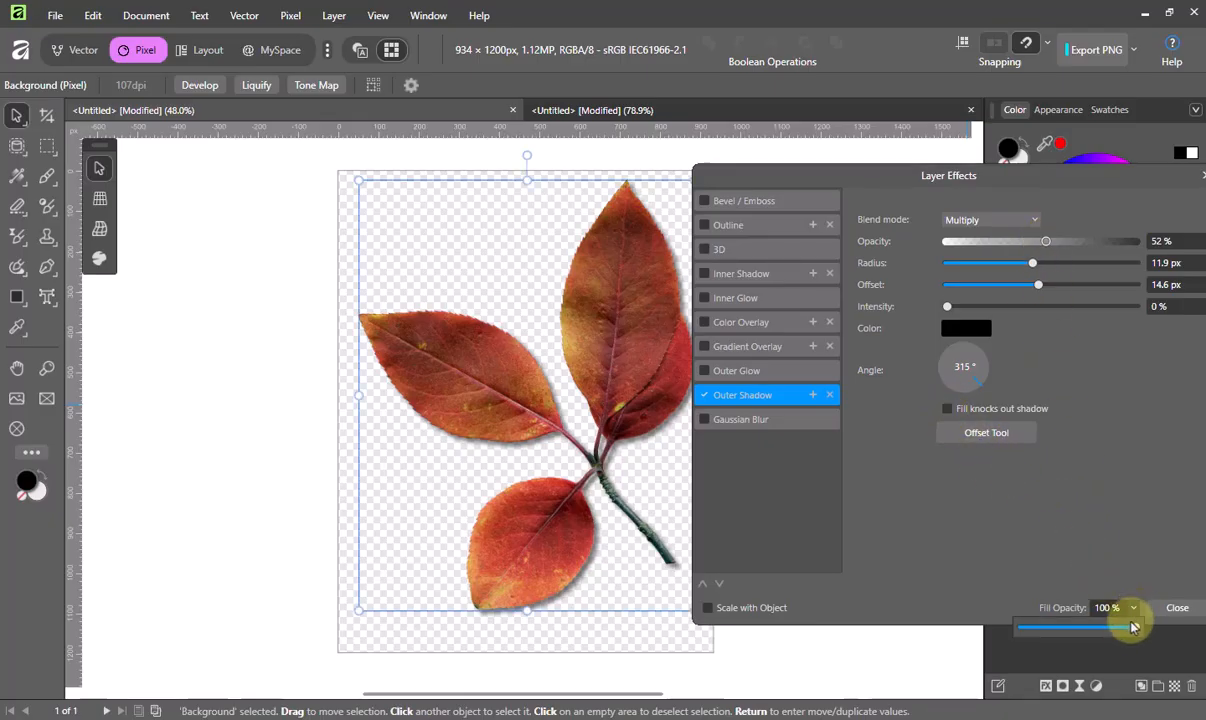
{"action": "left_click_drag", "start_coordinate": [1136, 632], "coordinate": [980, 632]}
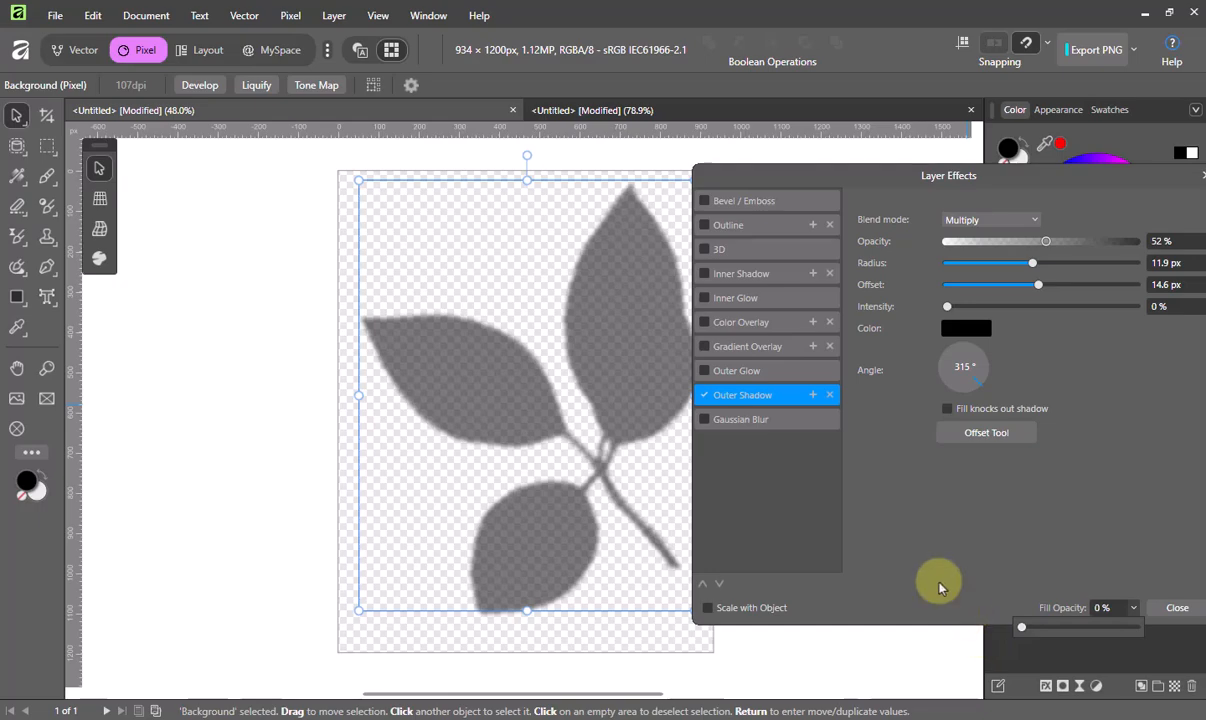
{"action": "left_click", "coordinate": [1174, 607]}
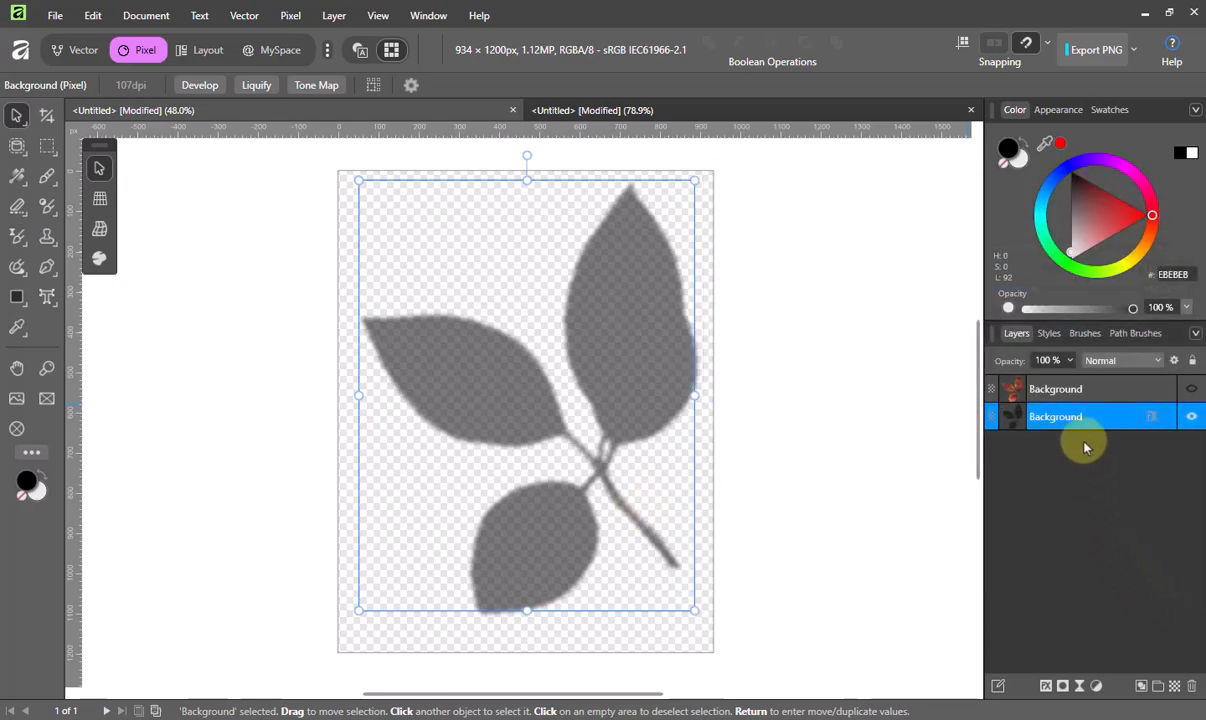
Make the upper leaf layer visible again and add a live Liquify filter to the lower shadow layer
{"action": "left_click", "coordinate": [1048, 390]}
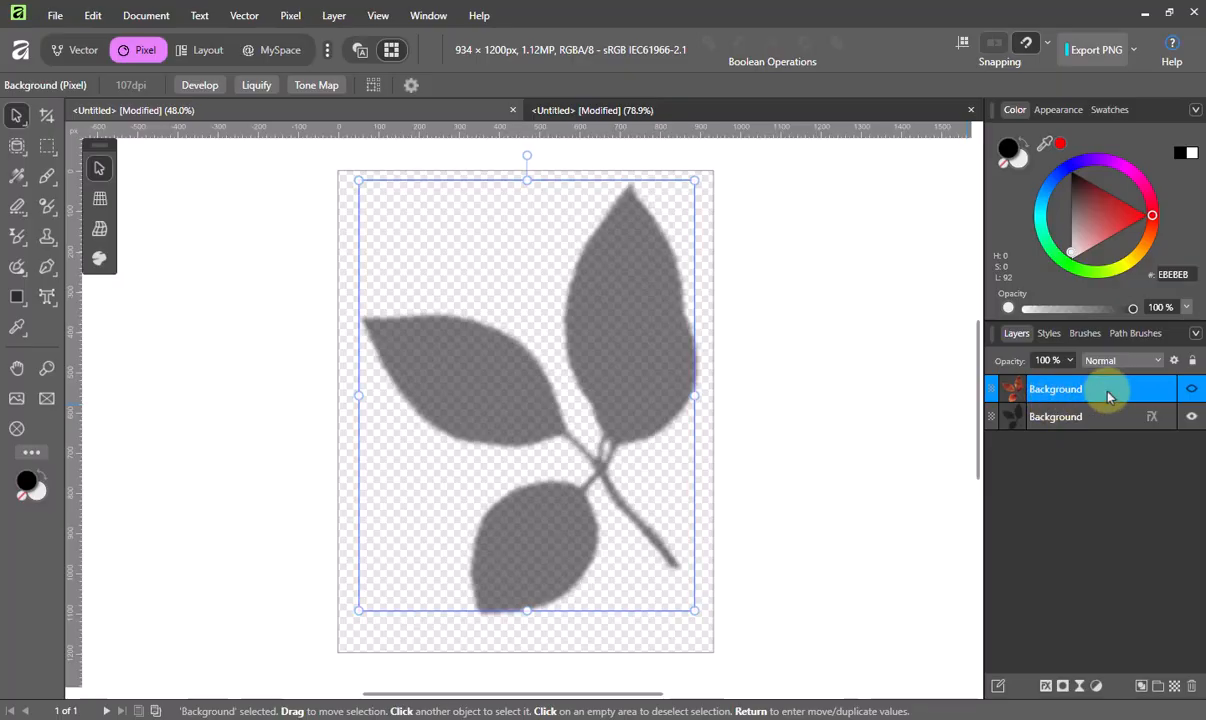
{"action": "left_click", "coordinate": [1190, 391]}
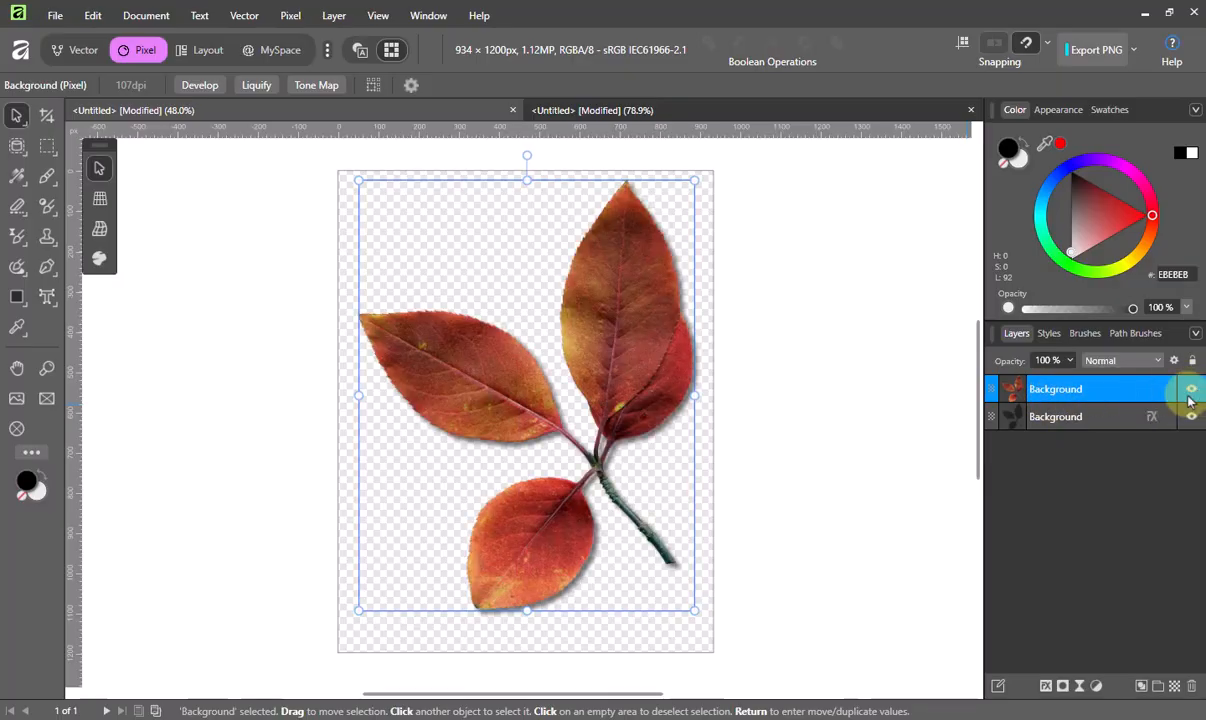
{"action": "left_click", "coordinate": [1078, 420]}
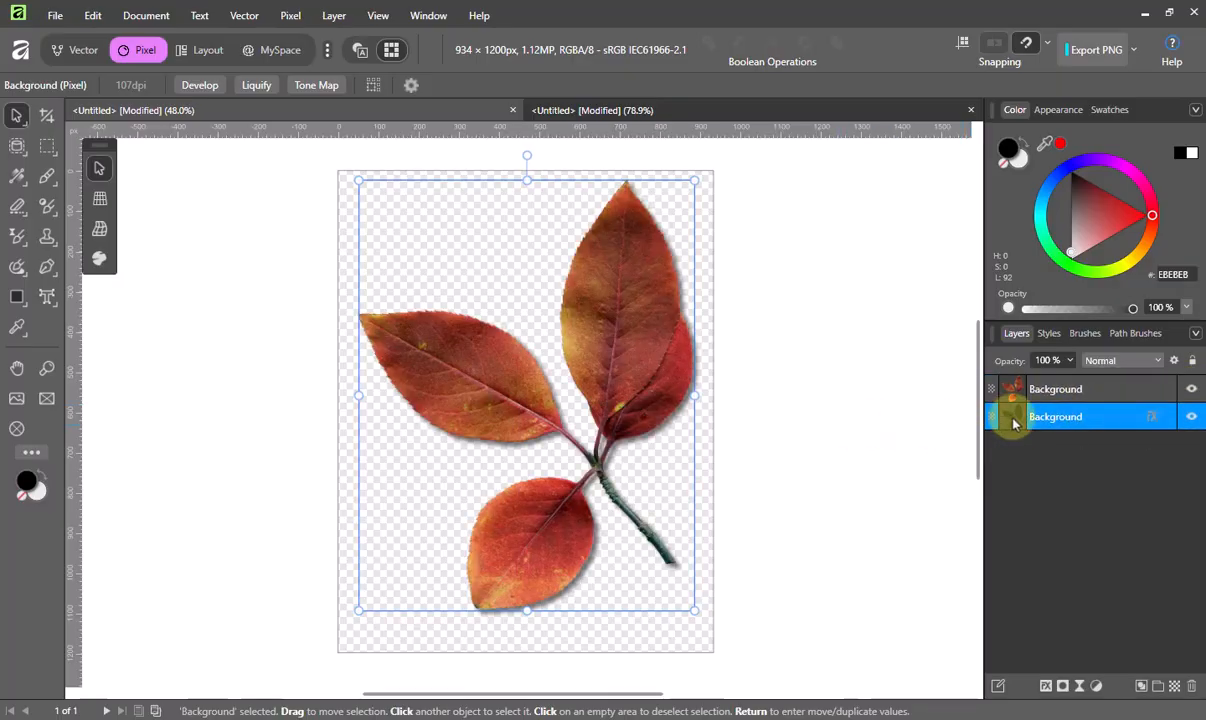
{"action": "left_click", "coordinate": [1079, 687]}
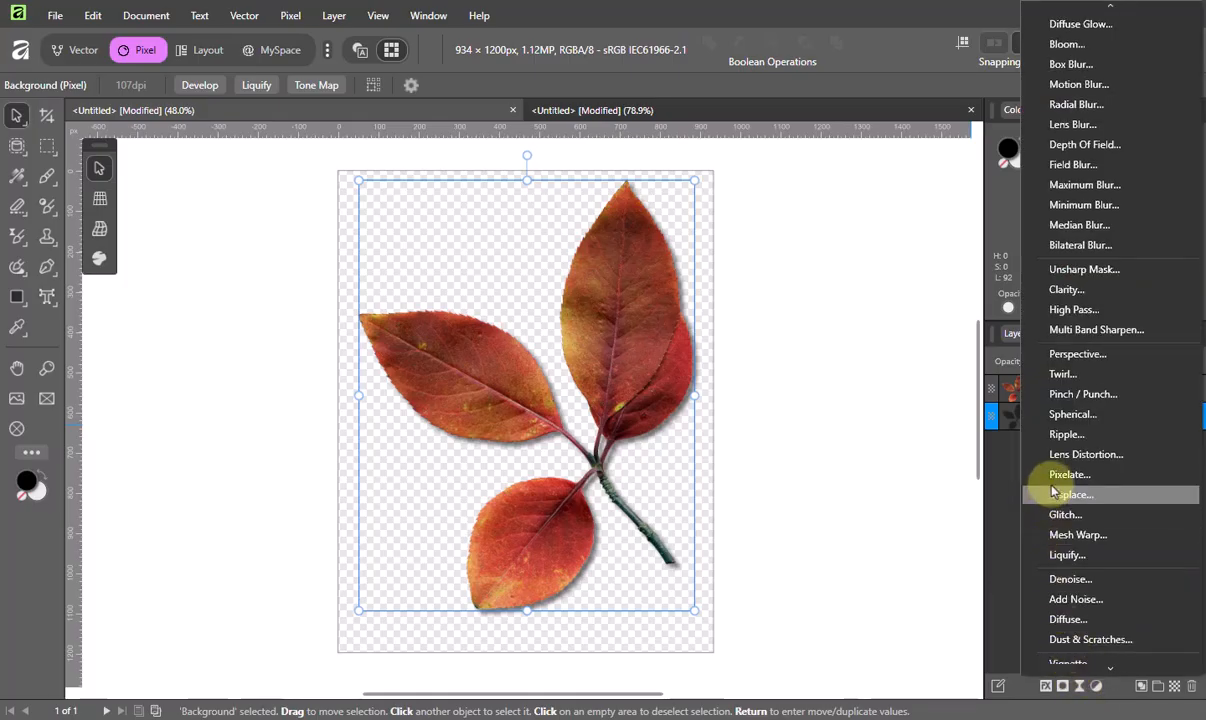
{"action": "left_click", "coordinate": [1066, 557]}
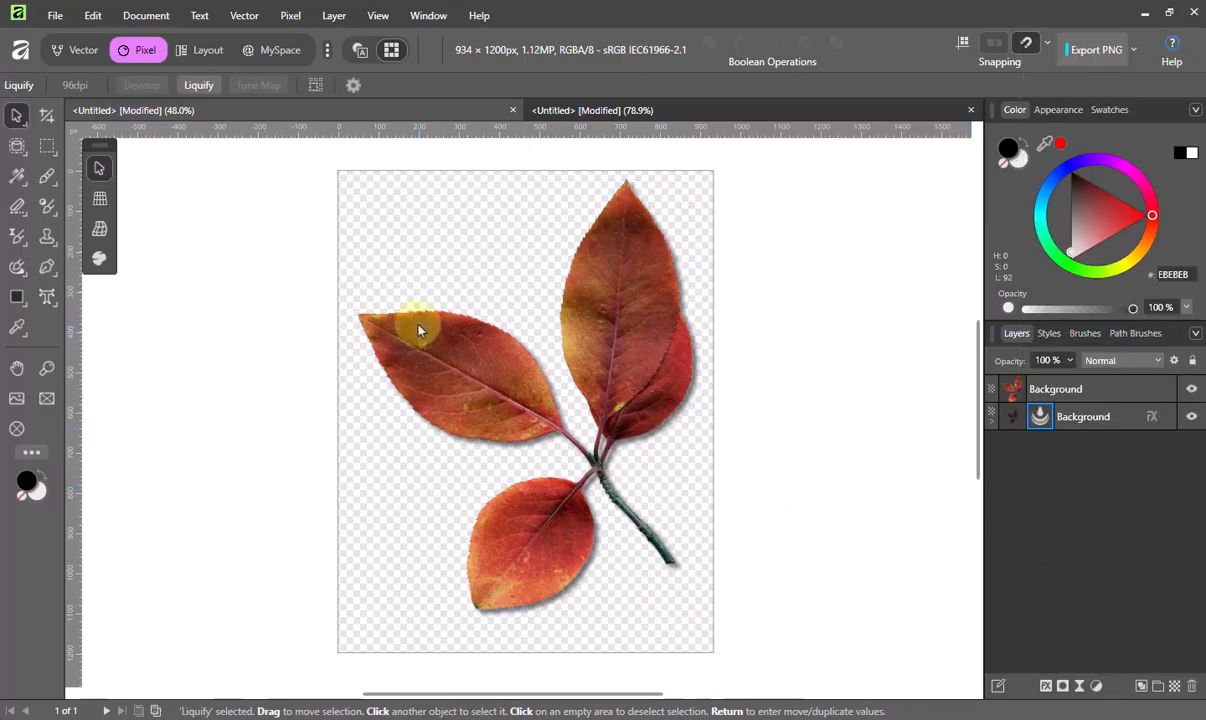
Push the shadow farther out from the three leaves' outer edges in Liquify with a 415.1 px brush, and apply the warp
{"action": "double_click", "coordinate": [1040, 418]}
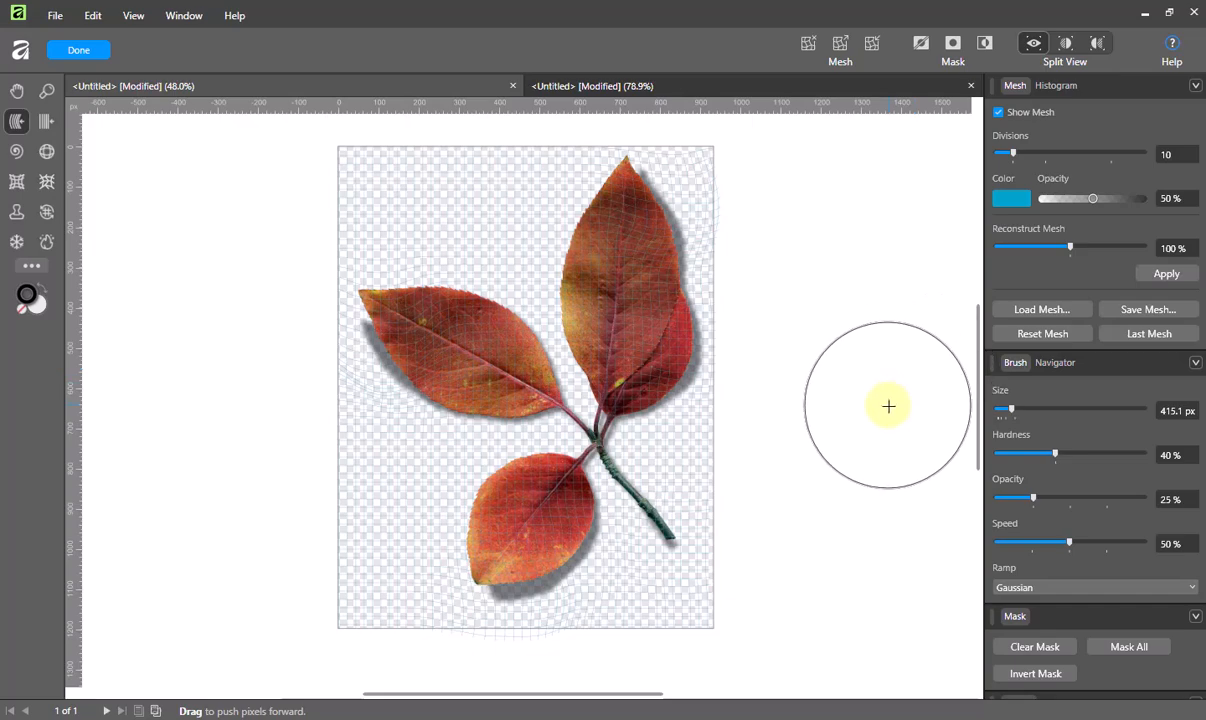
{"action": "left_click", "coordinate": [78, 52]}
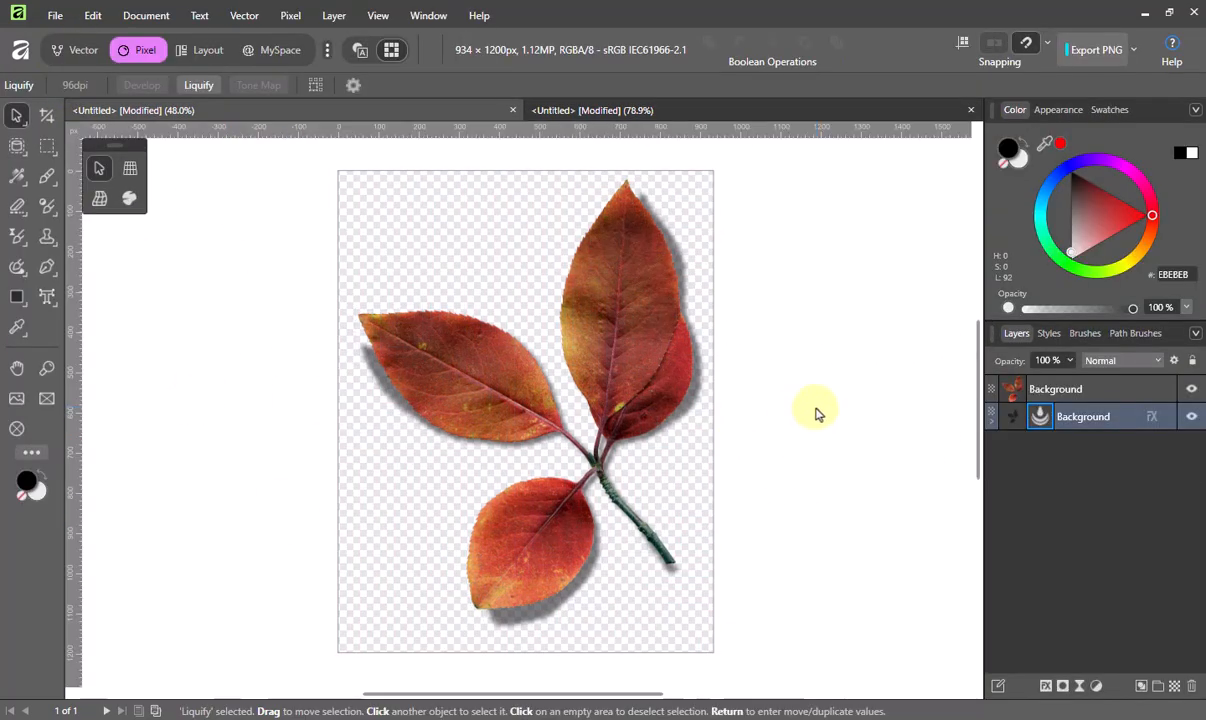